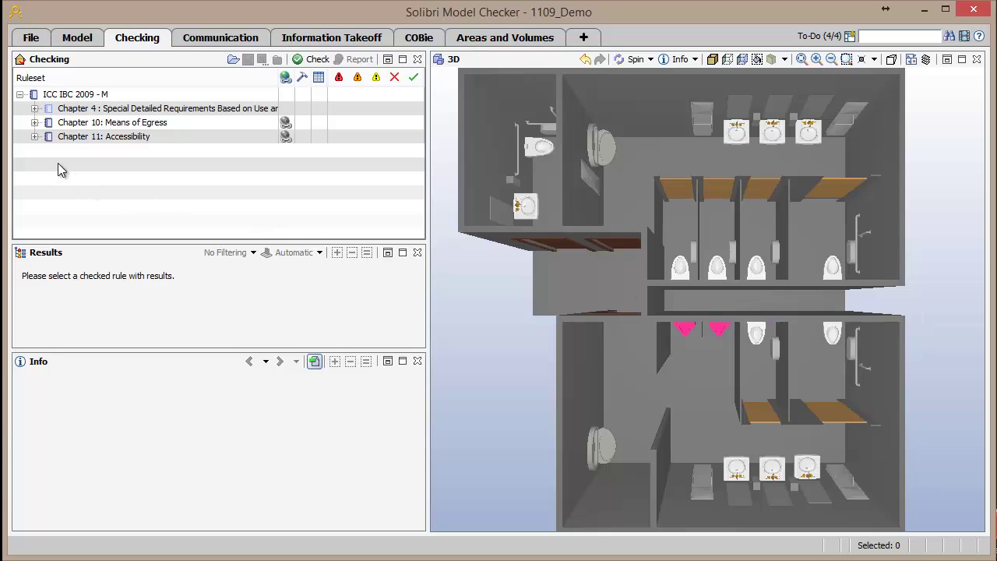
# Step: Expand Chapter 11: Accessibility and Section 1109, then show rule 1109.2 Toilet and bathing facilities in Info
pyautogui.click(34, 136)
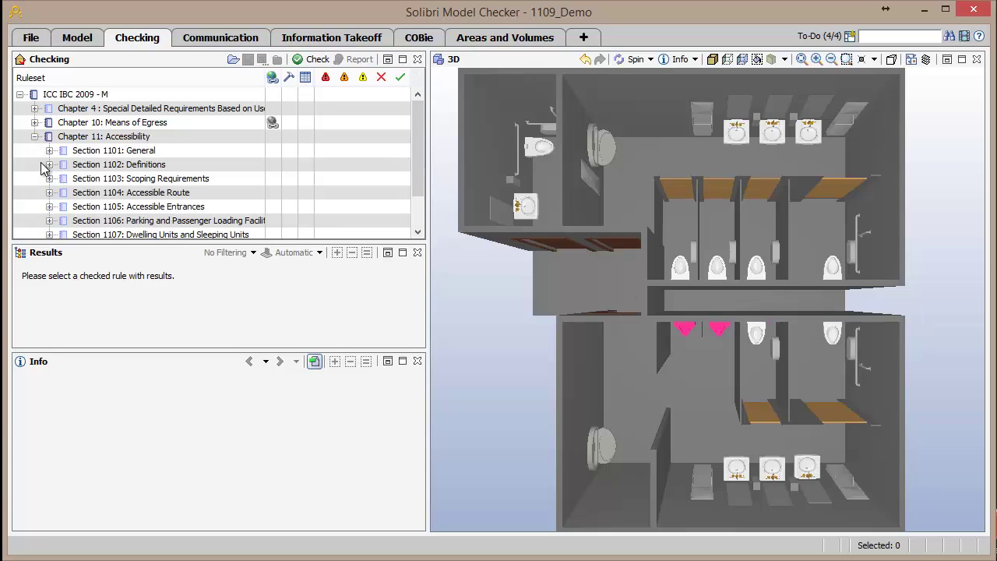
pyautogui.moveTo(413, 141); pyautogui.dragTo(409, 117)
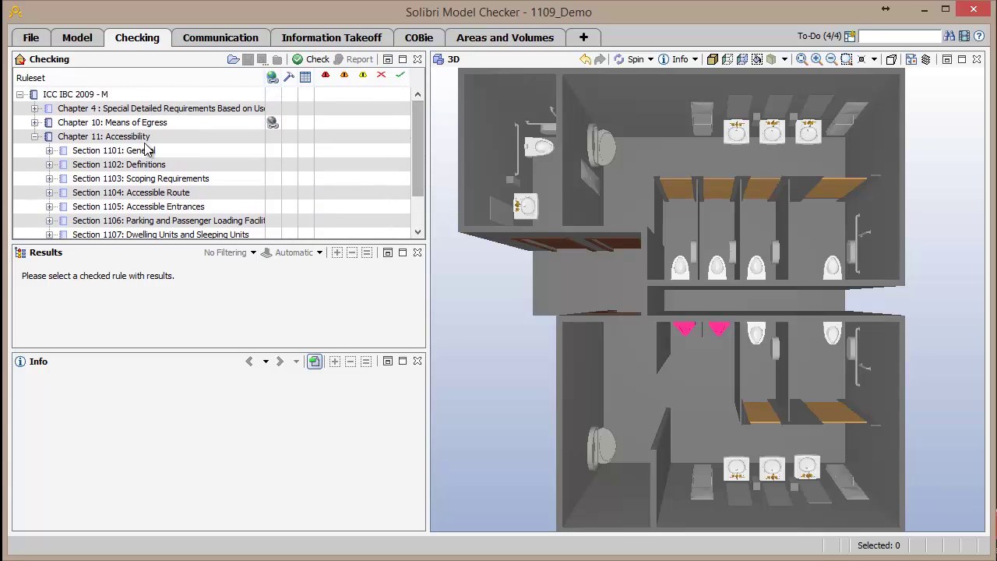
pyautogui.scroll(-1, 107, 201)
pyautogui.click(51, 221)
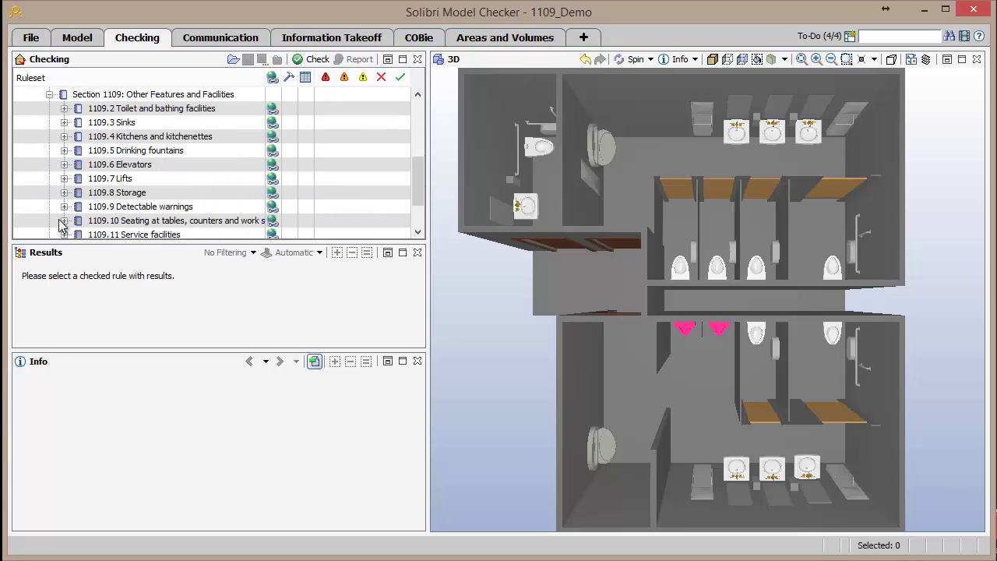
pyautogui.click(133, 110)
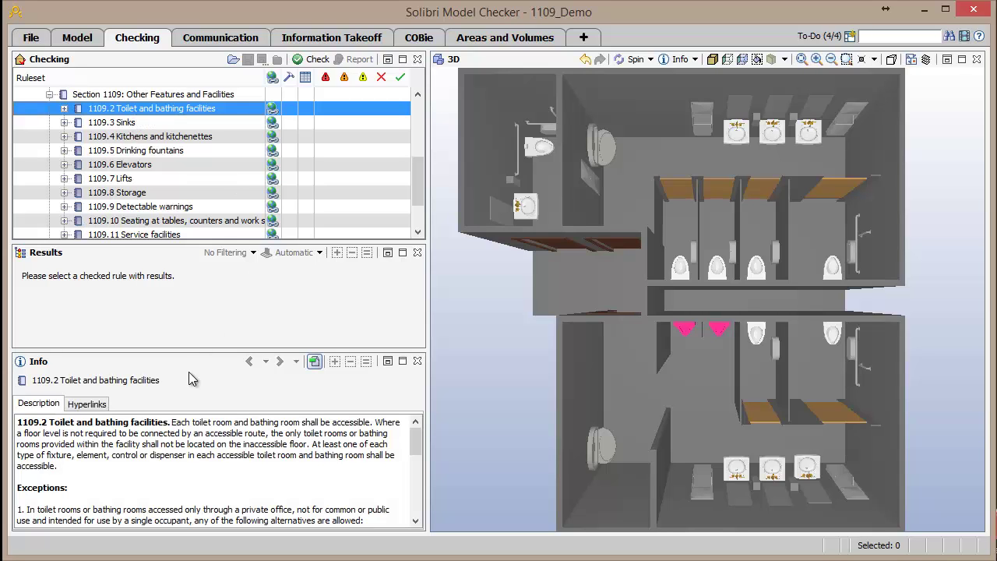
pyautogui.moveTo(417, 441)
pyautogui.mouseDown()
pyautogui.moveTo(393, 499)
pyautogui.moveTo(400, 434)
pyautogui.mouseUp()
pyautogui.click(848, 39)
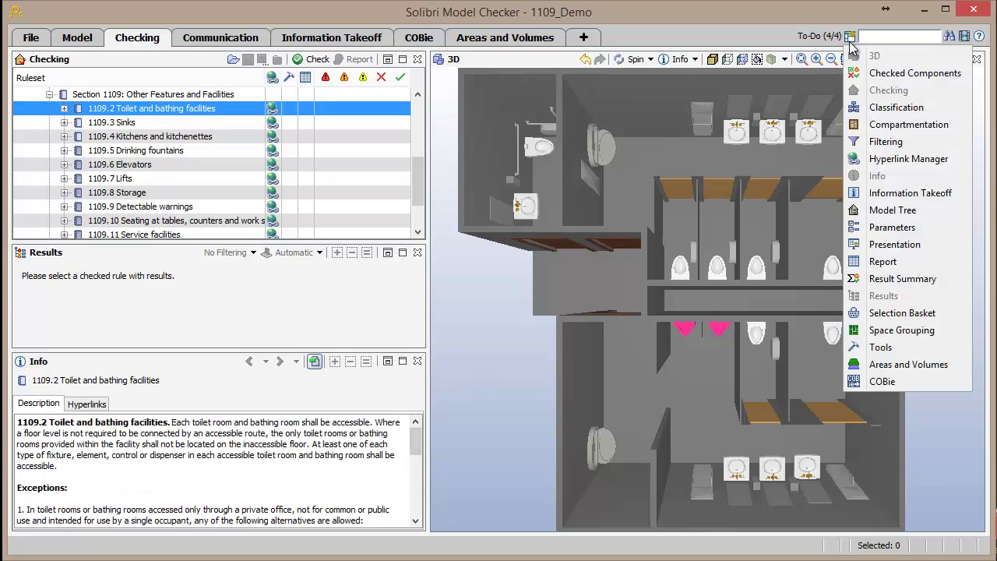
# Step: Add the Classification view and dock it over the Results area
pyautogui.click(879, 107)
pyautogui.moveTo(309, 160); pyautogui.dragTo(172, 333)
pyautogui.moveTo(176, 297); pyautogui.dragTo(176, 238)
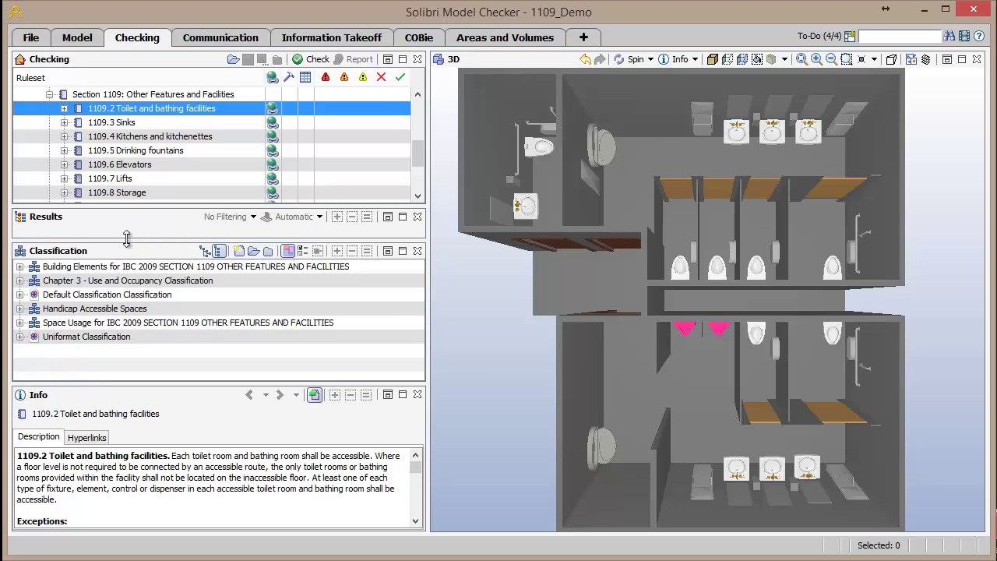
# Step: Expand Building Elements for IBC 2009 Section 1109 and isolate the Water Closet elements in 3D
pyautogui.click(19, 267)
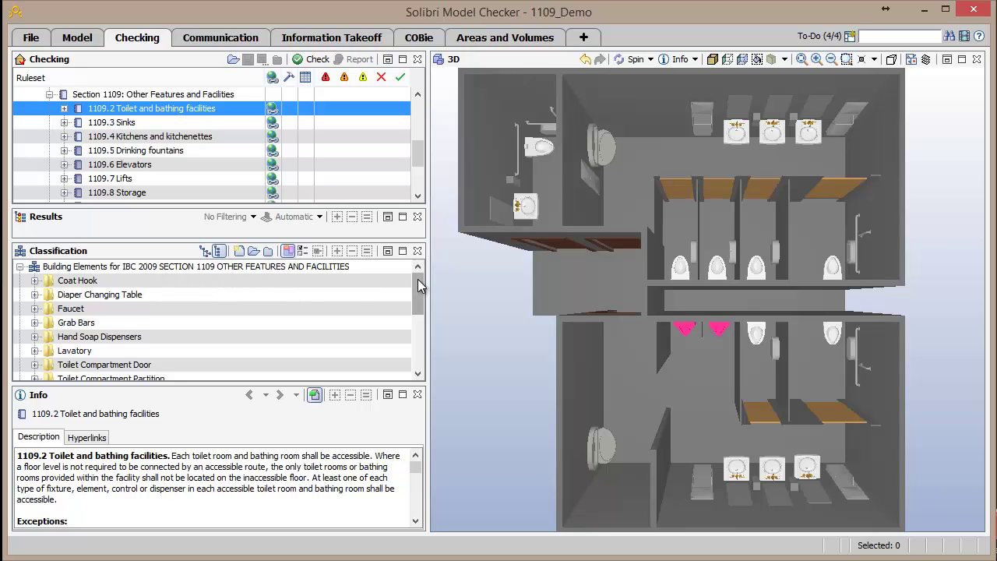
pyautogui.moveTo(419, 282); pyautogui.dragTo(423, 311)
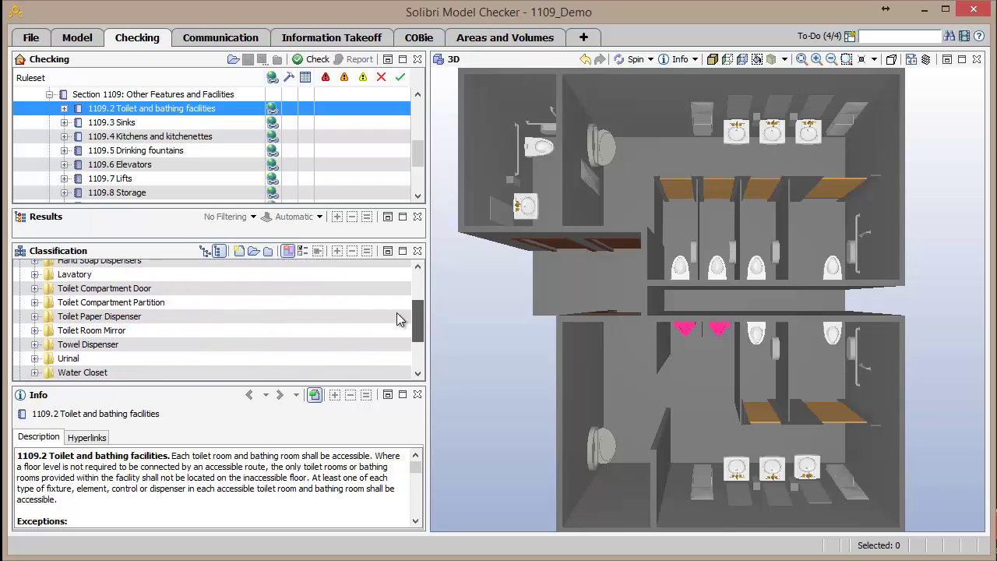
pyautogui.click(59, 360)
pyautogui.click(80, 371)
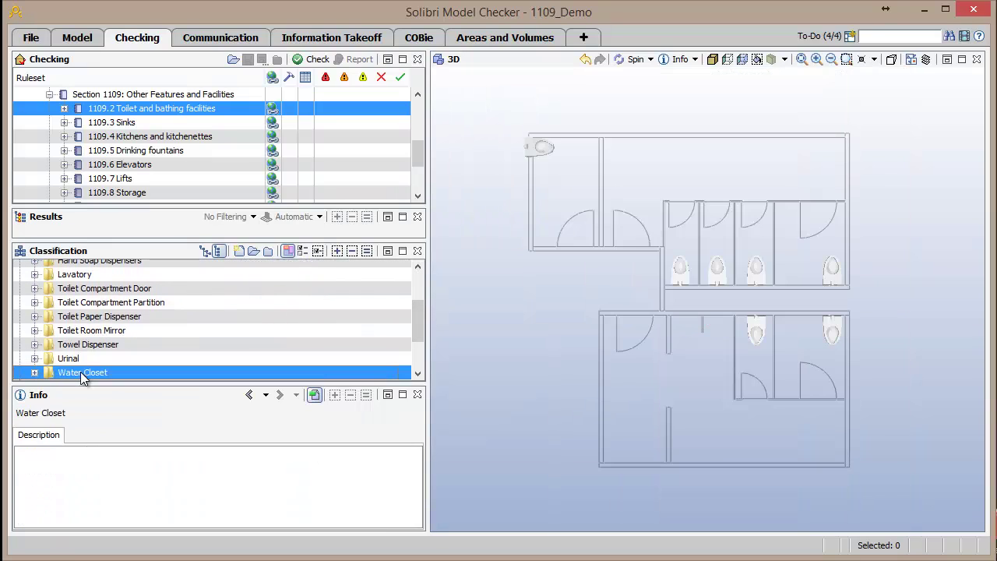
# Step: Restore the shaded 3D model and run the check on the 1109.2 toilet facility rules
pyautogui.click(712, 59)
pyautogui.click(313, 60)
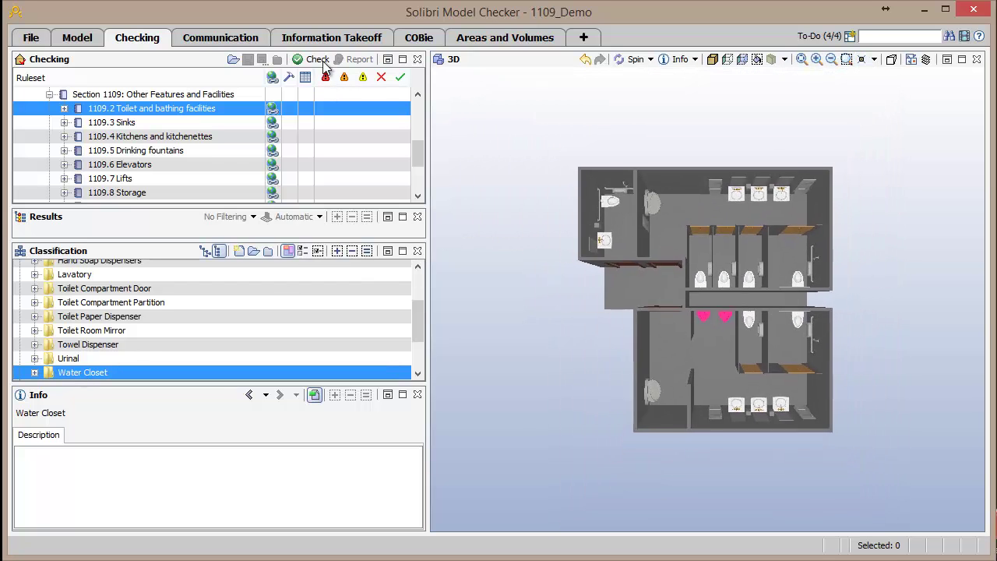
pyautogui.click(64, 109)
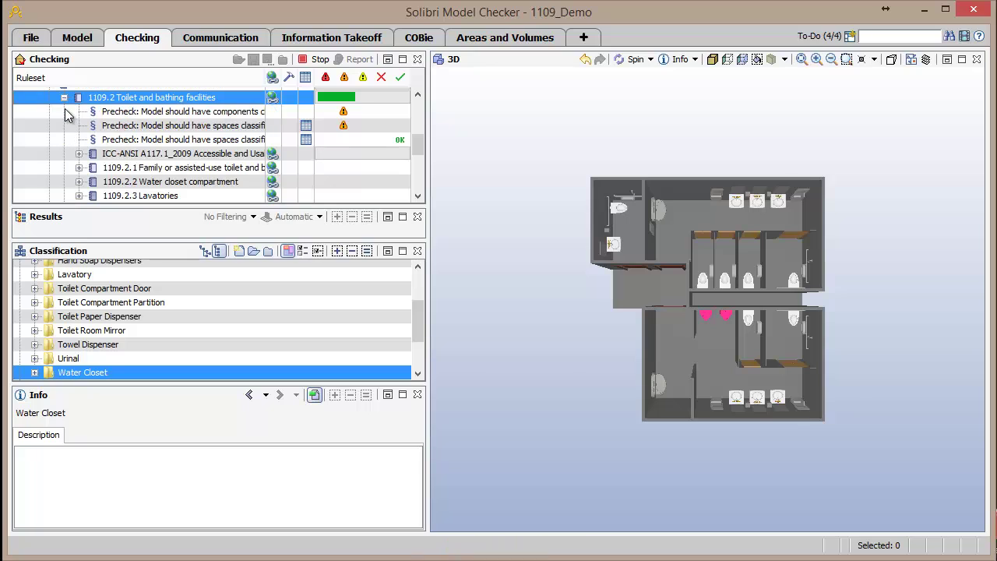
# Step: Drill through ICC-ANSI A117.1_2009, Chapter 6 and 603 to show 603.2.1 Turning Space
pyautogui.click(78, 153)
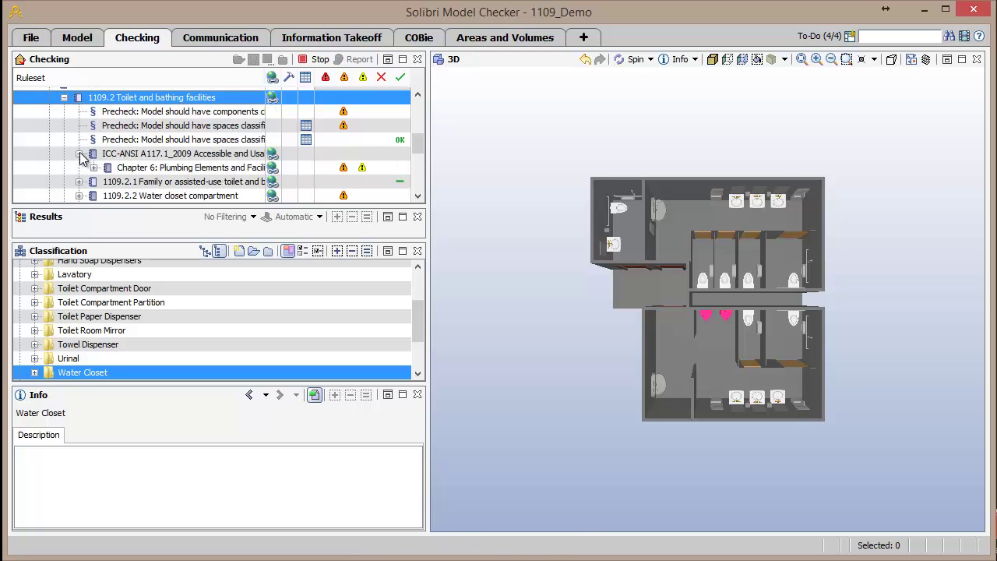
pyautogui.click(94, 168)
pyautogui.click(108, 182)
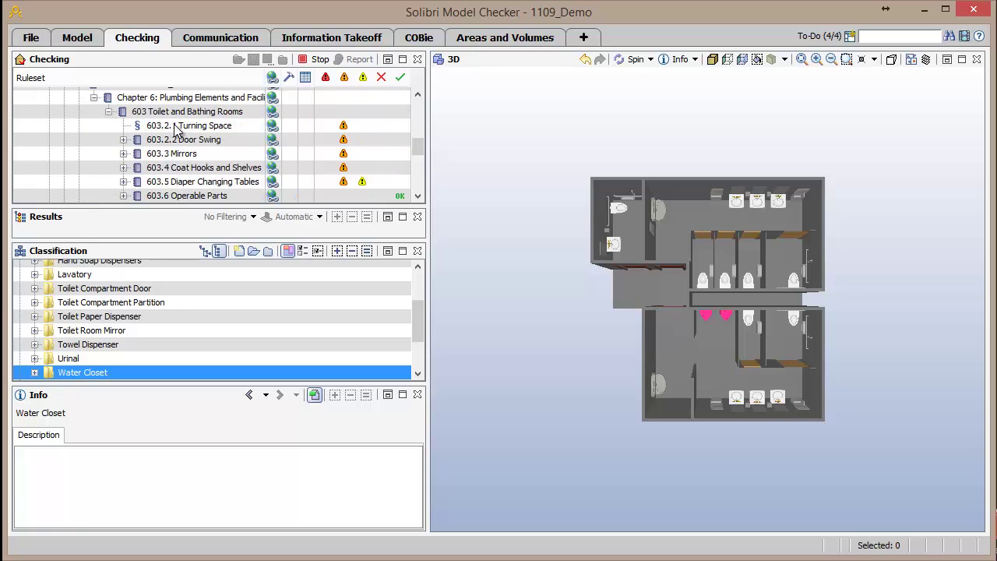
pyautogui.click(236, 127)
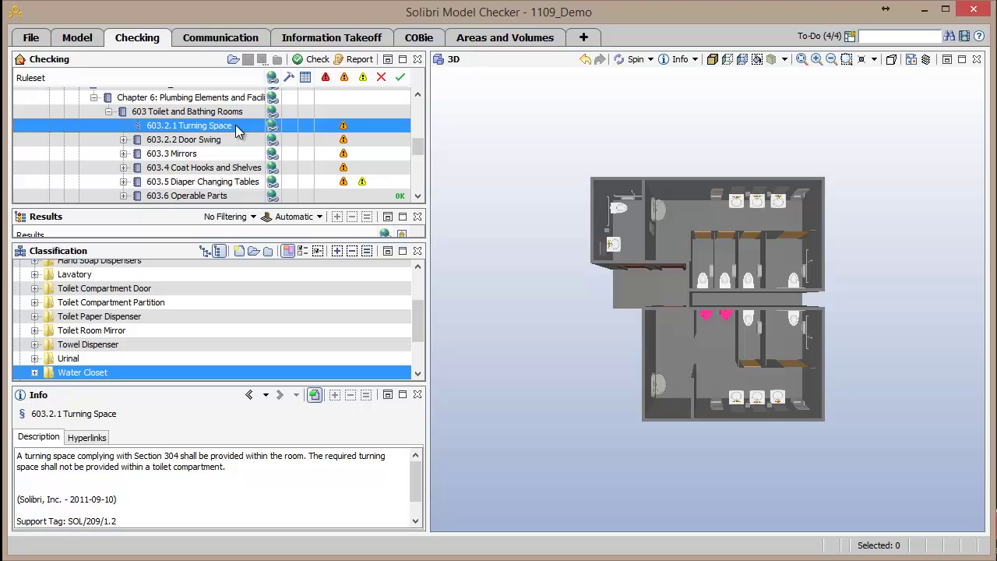
# Step: Close Classification, enlarge Results, and expand the turning-space warning down to Space.0.1 : Family[3], zoomed in 3D
pyautogui.click(416, 251)
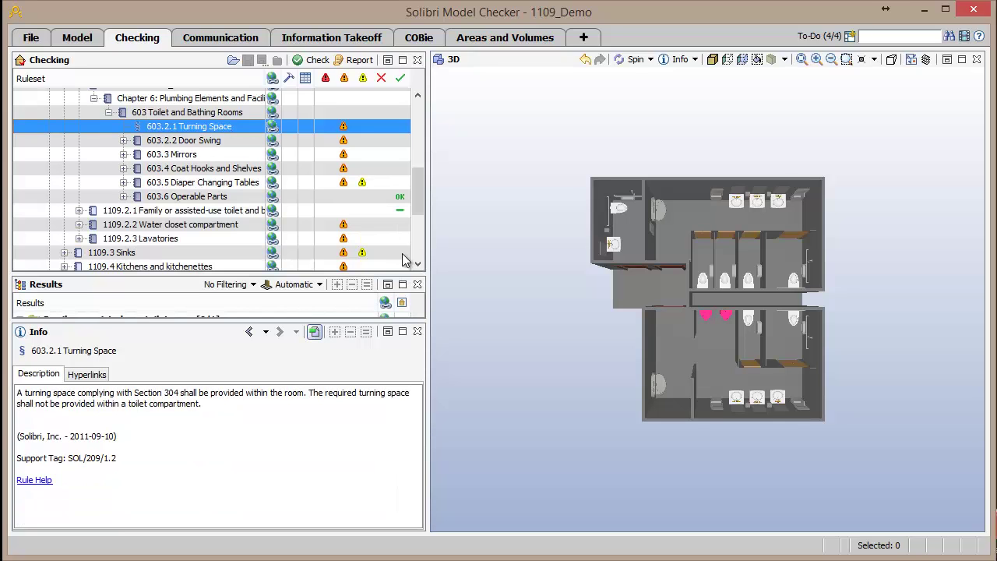
pyautogui.moveTo(303, 274); pyautogui.dragTo(302, 212)
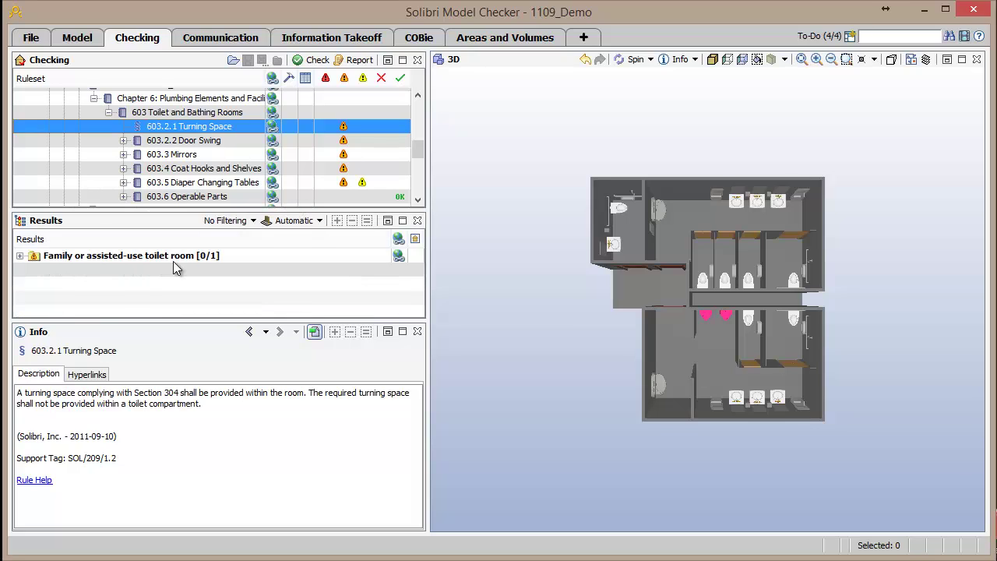
pyautogui.click(19, 256)
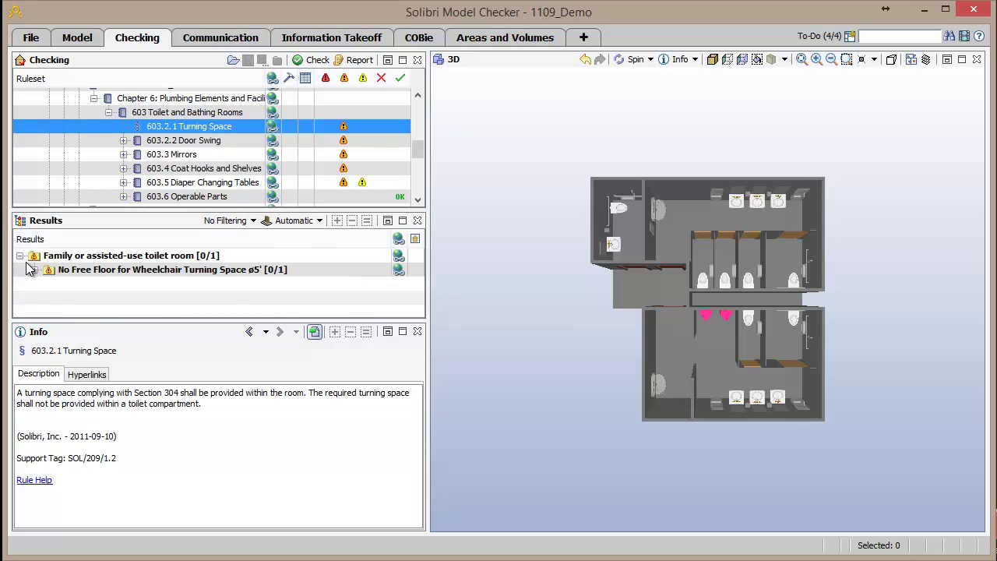
pyautogui.click(34, 269)
pyautogui.click(50, 283)
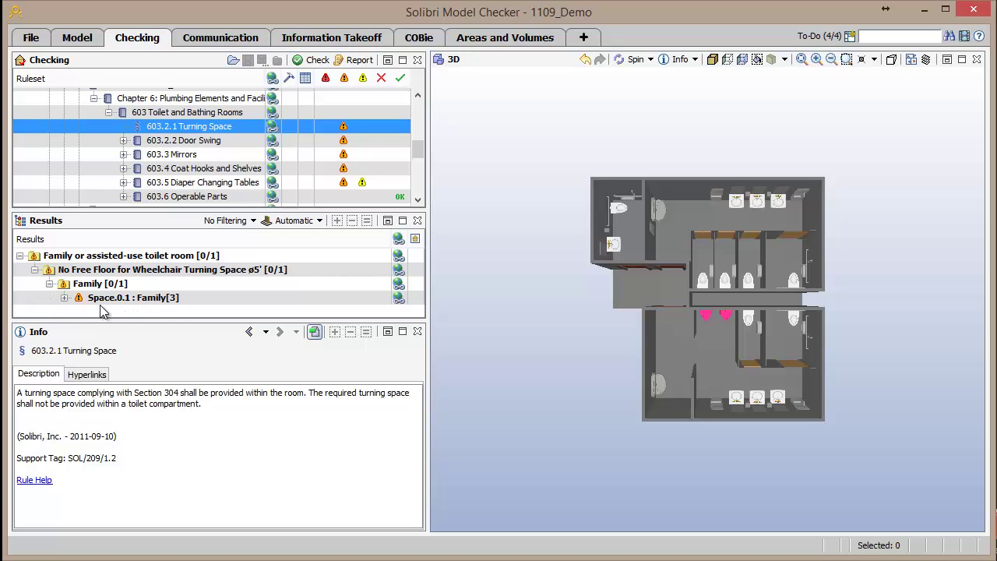
pyautogui.doubleClick(153, 298)
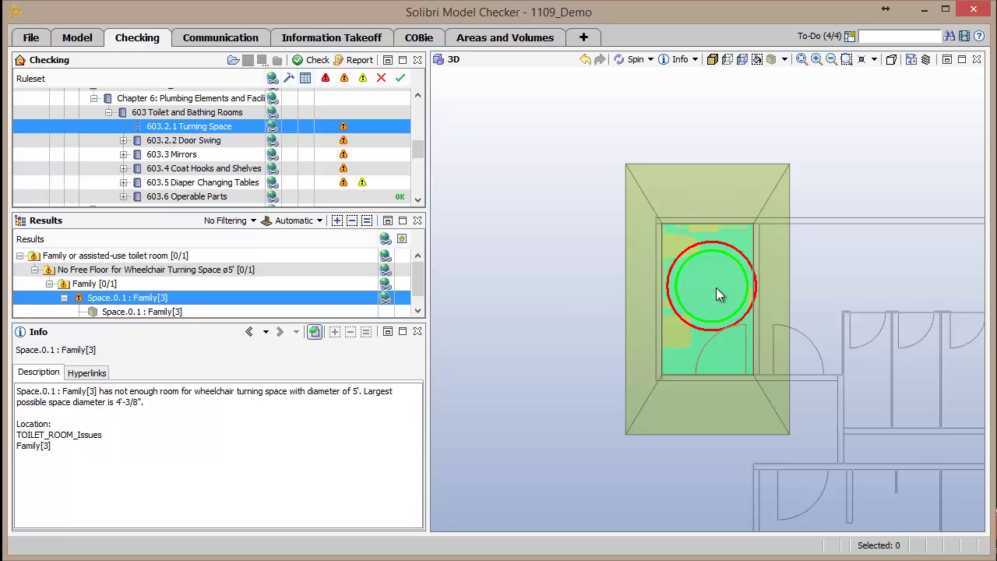
# Step: Zoom in on the red and green turning circles in Family[3] and view its info card, then go to the Model tab
pyautogui.scroll(5, 718, 295)
pyautogui.scroll(4, 716, 294)
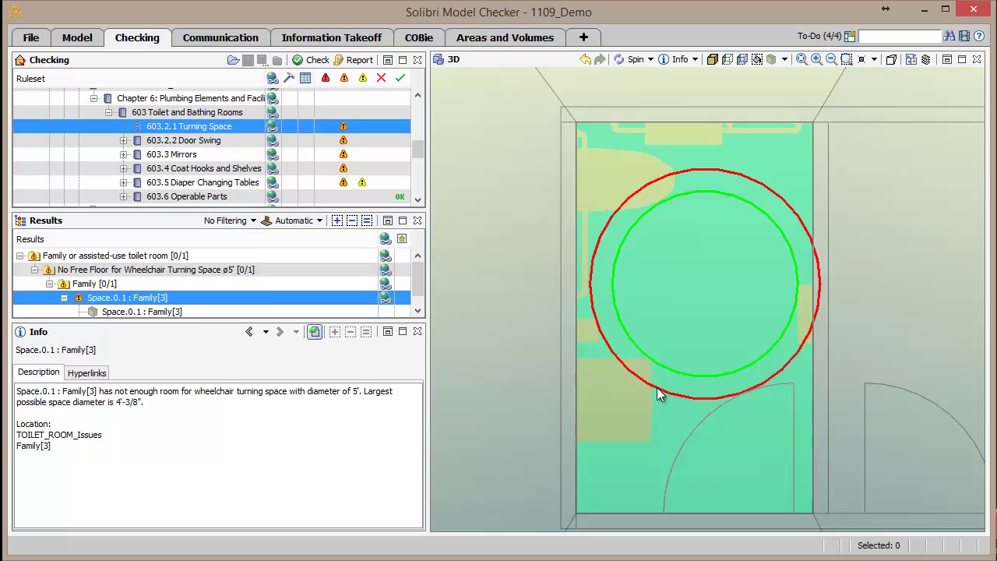
pyautogui.moveTo(691, 394)
pyautogui.click(103, 39)
# Step: List components by type, select the flow terminal, object and wall components, and return to the 603.2.1 checking results
pyautogui.click(225, 60)
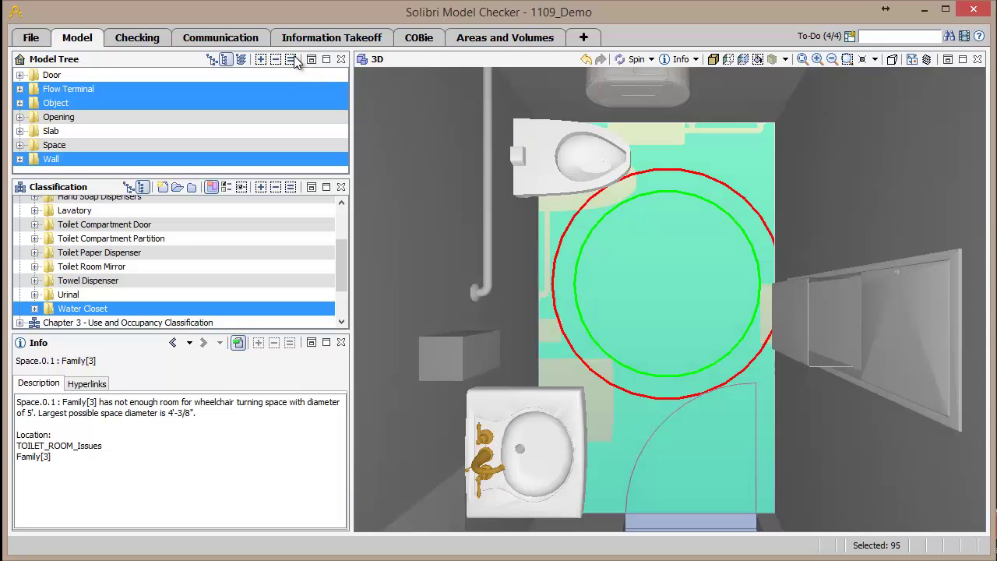
pyautogui.click(290, 60)
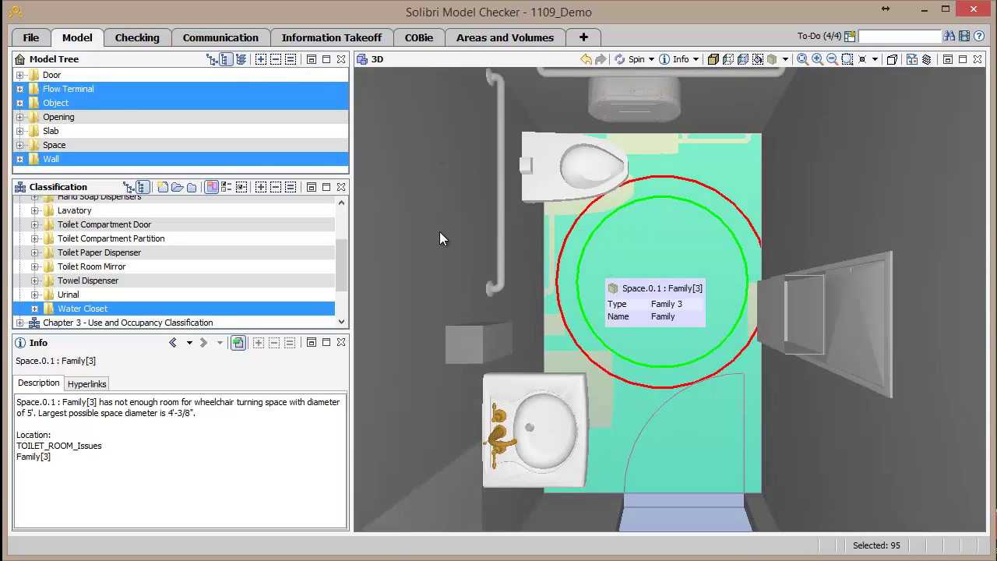
pyautogui.click(136, 41)
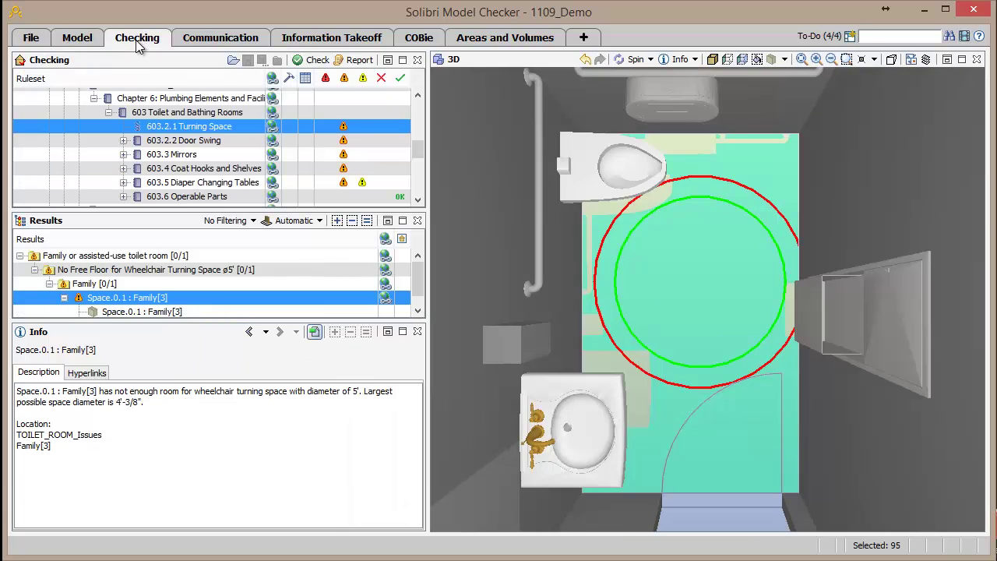
pyautogui.rightClick(131, 303)
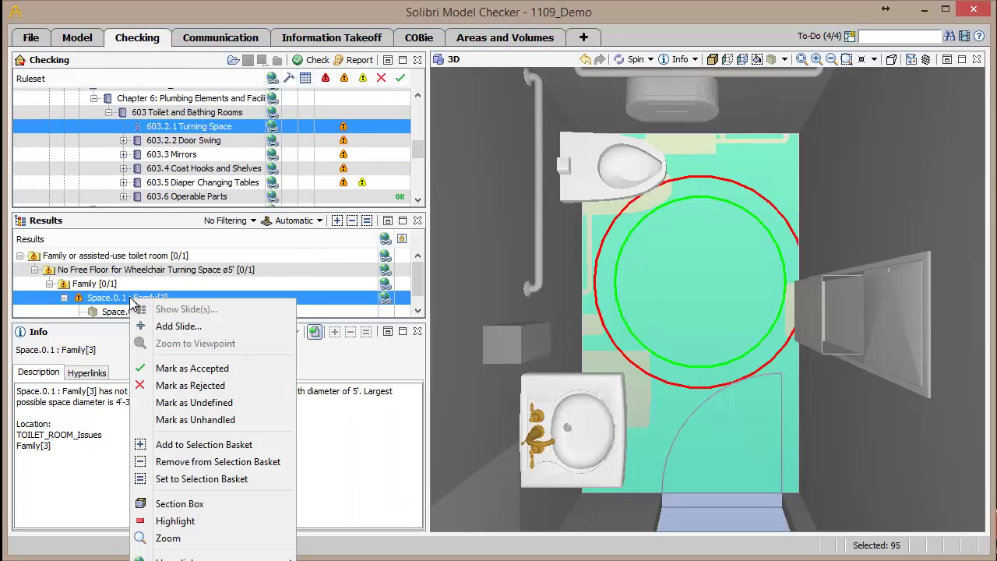
# Step: Add the Family[3] turning-space result as a Rejected slide with the default 603.2.1 description as comment
pyautogui.click(197, 329)
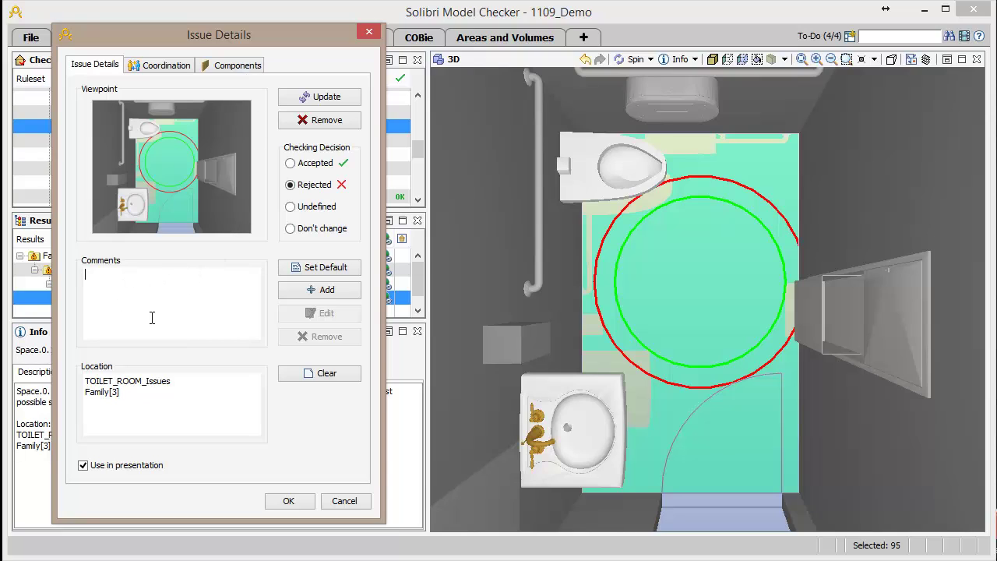
pyautogui.click(315, 268)
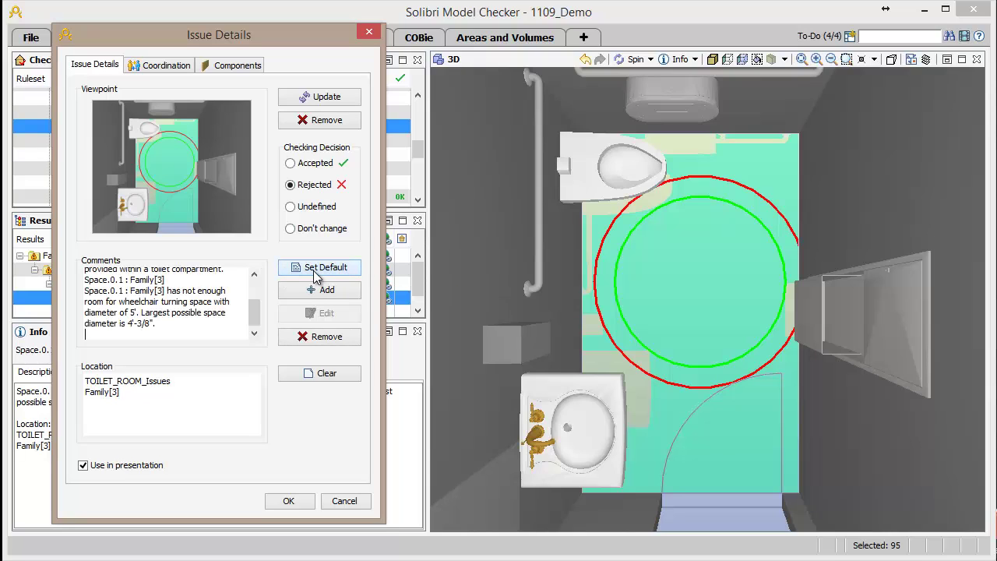
pyautogui.moveTo(260, 319); pyautogui.dragTo(261, 263)
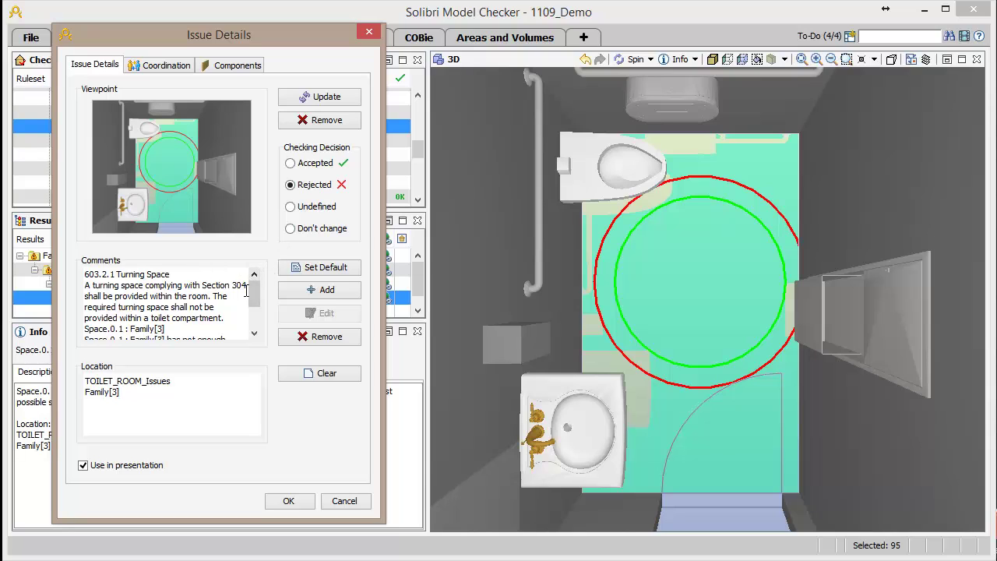
pyautogui.scroll(-2, 246, 300)
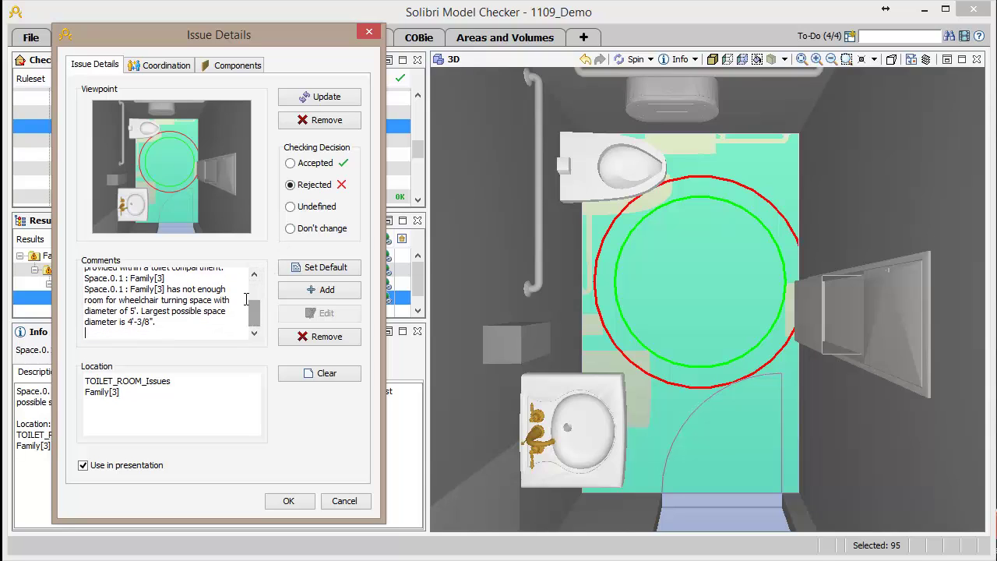
pyautogui.click(289, 501)
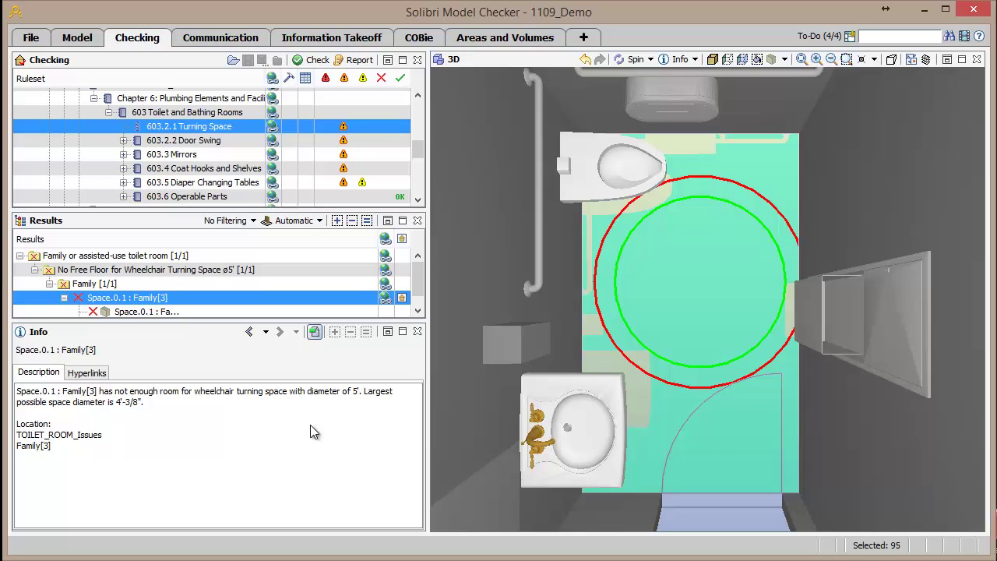
# Step: Expand 1109.2.2, 604 and 604.2 Location, then select the Wheel Chair accessible rule
pyautogui.moveTo(419, 151); pyautogui.dragTo(419, 167)
pyautogui.click(78, 132)
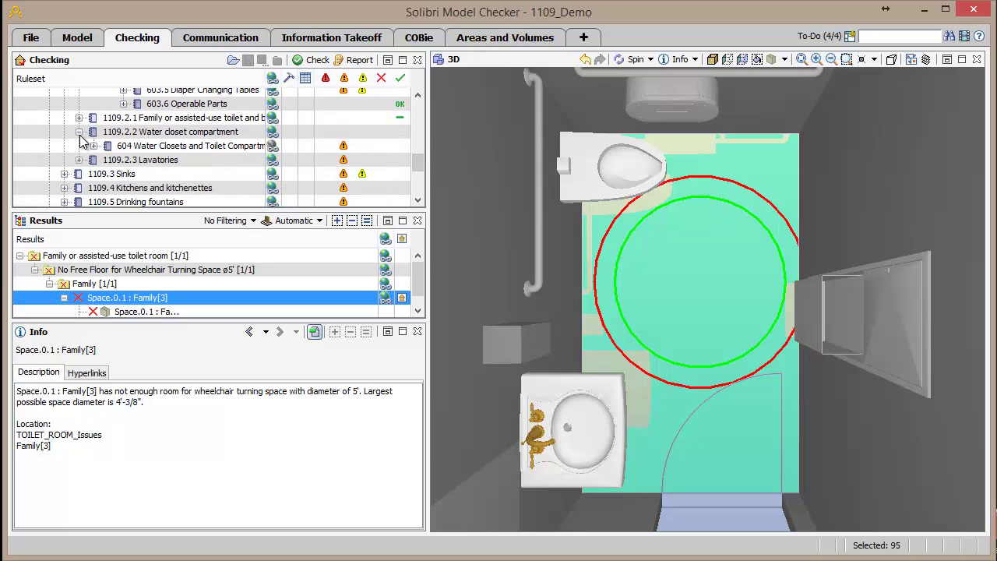
pyautogui.click(94, 147)
pyautogui.click(109, 110)
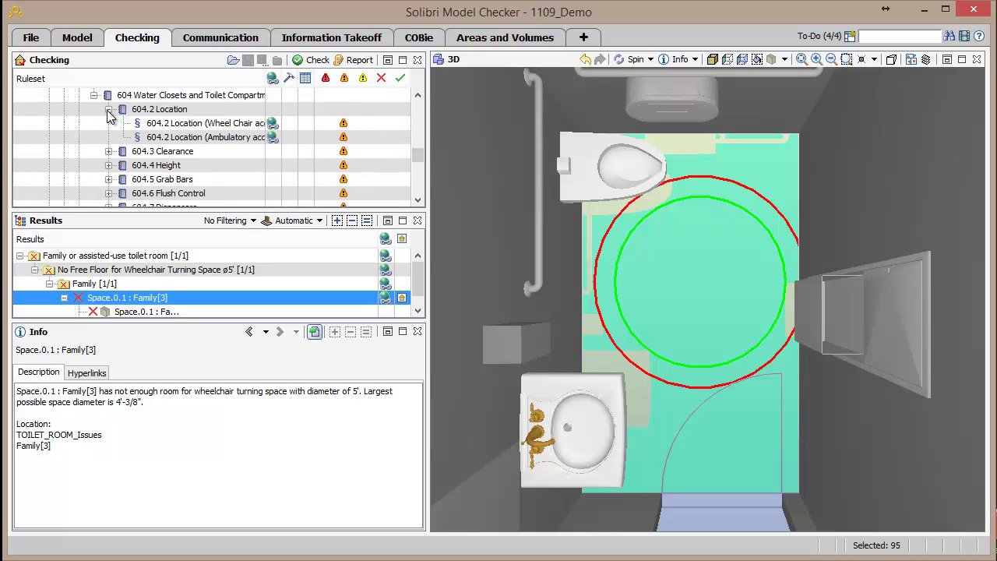
pyautogui.click(167, 127)
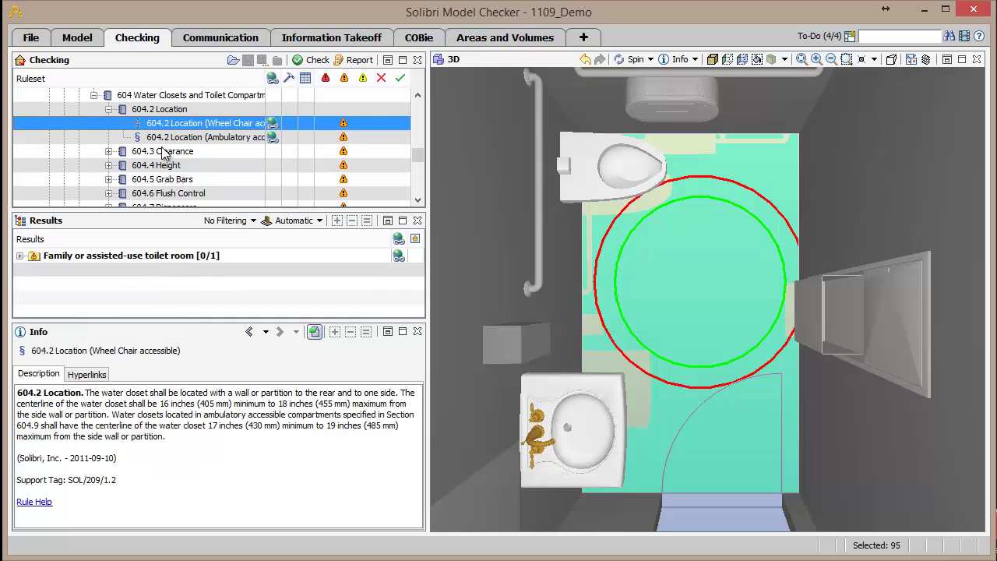
# Step: Expand the wall-too-close result to Space.0.1, zoom the 3D view in on the toilet, and show its issue details
pyautogui.click(19, 255)
pyautogui.click(34, 269)
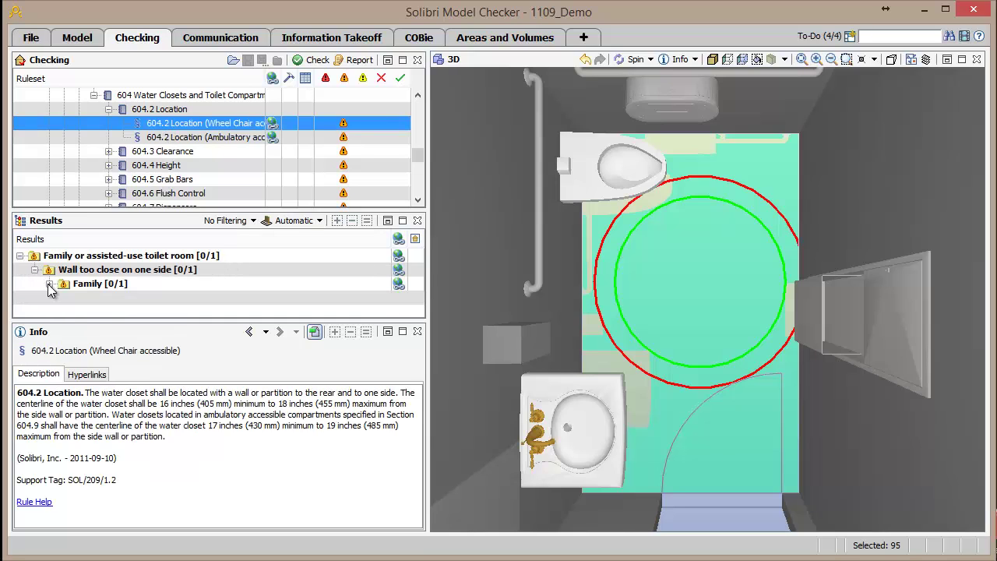
pyautogui.click(49, 284)
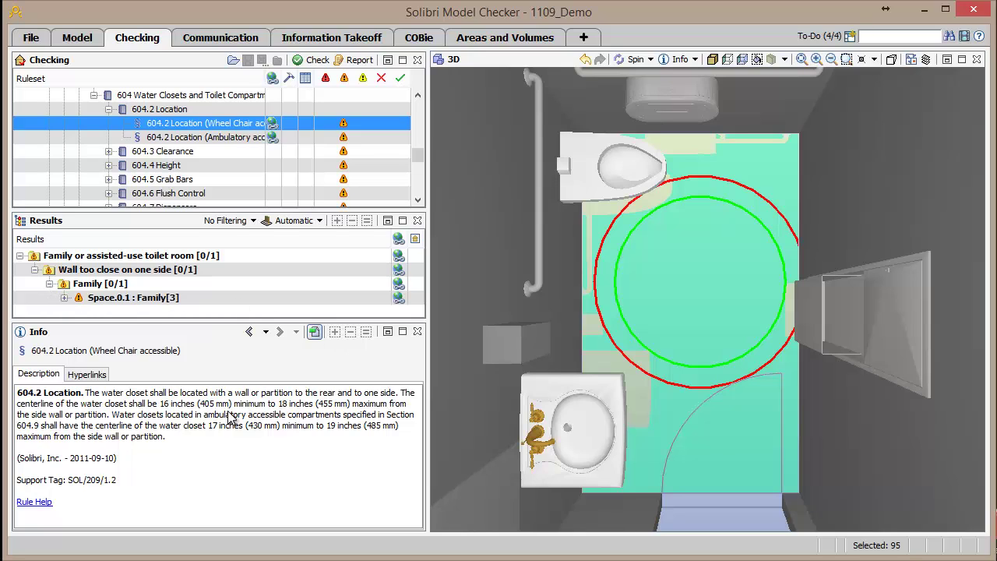
pyautogui.click(144, 303)
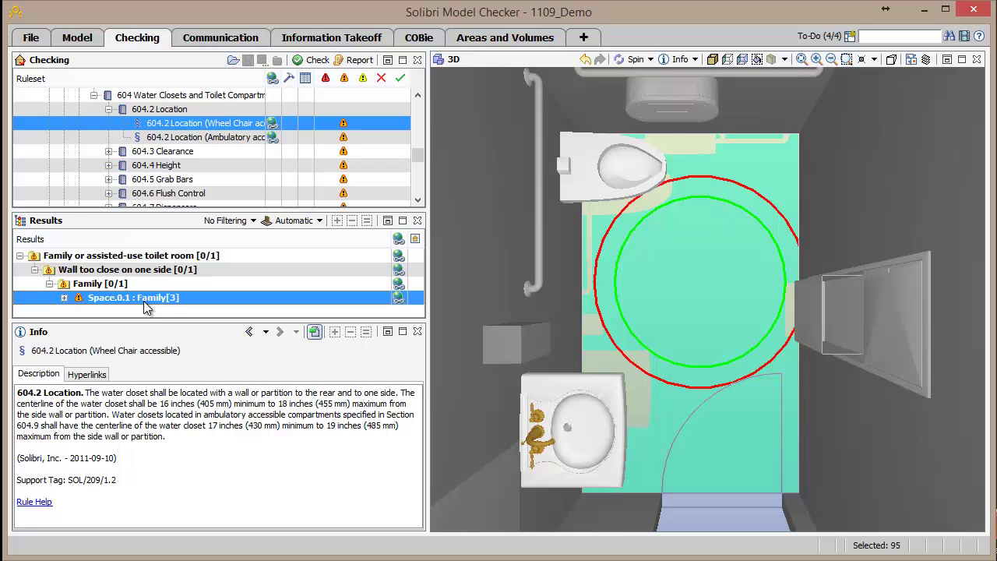
pyautogui.moveTo(660, 176); pyautogui.dragTo(679, 280)
pyautogui.scroll(1, 675, 285)
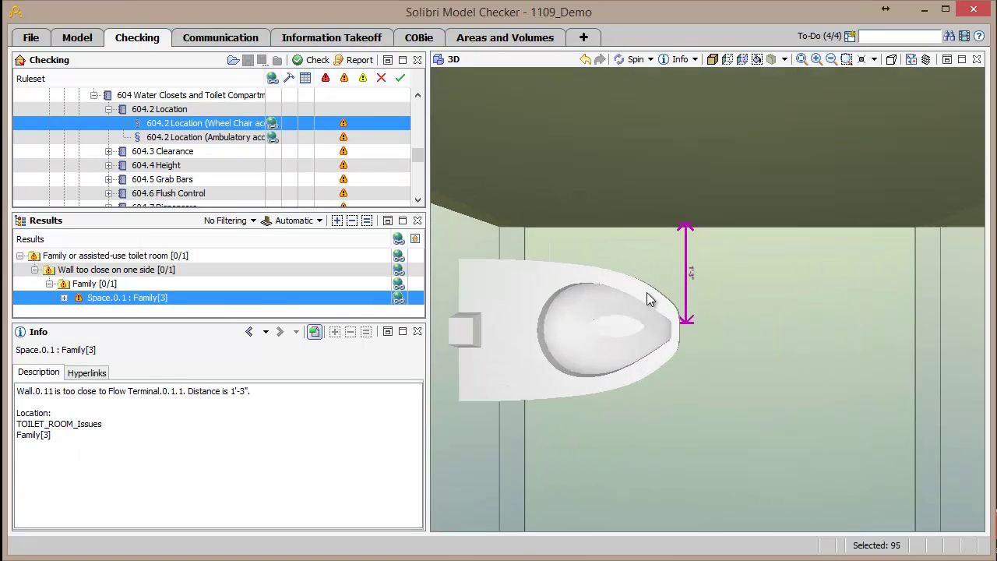
pyautogui.scroll(1, 653, 300)
pyautogui.scroll(1, 654, 300)
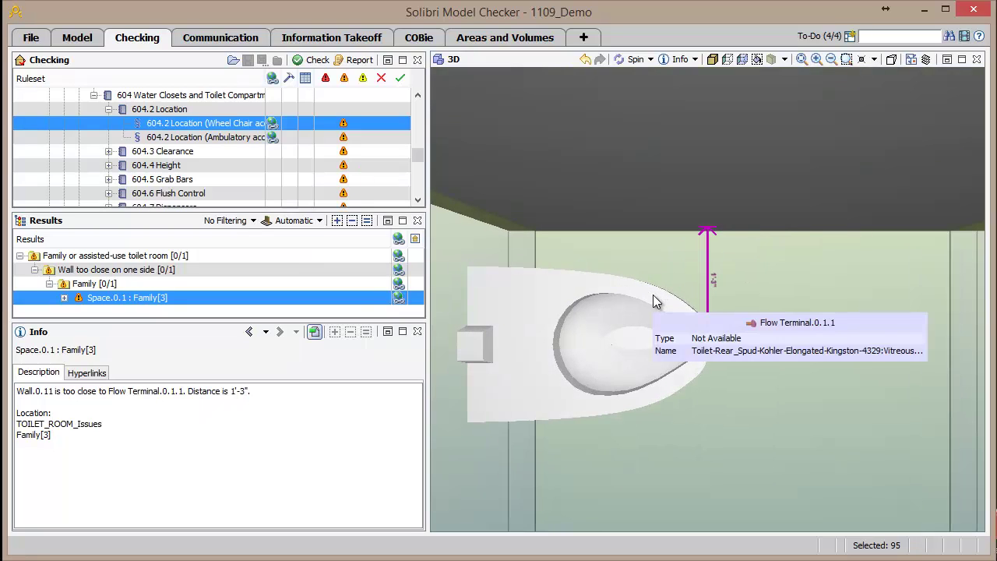
pyautogui.moveTo(803, 410)
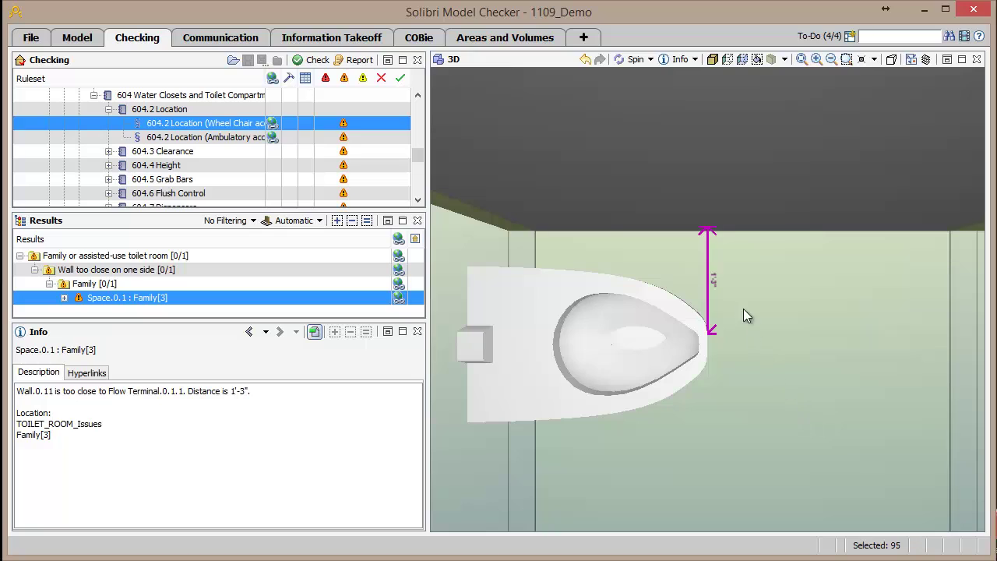
pyautogui.moveTo(721, 302)
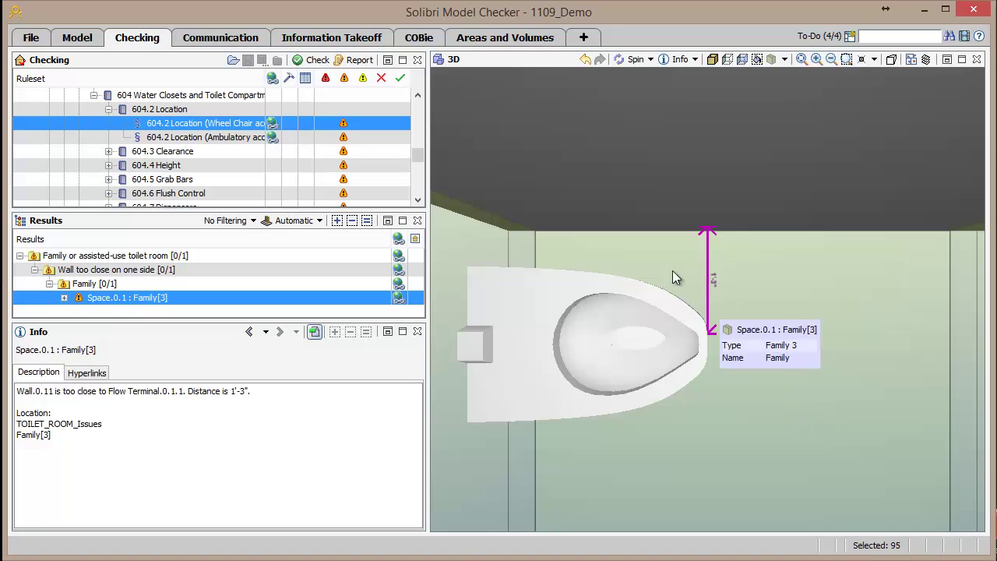
pyautogui.rightClick(144, 298)
pyautogui.click(159, 309)
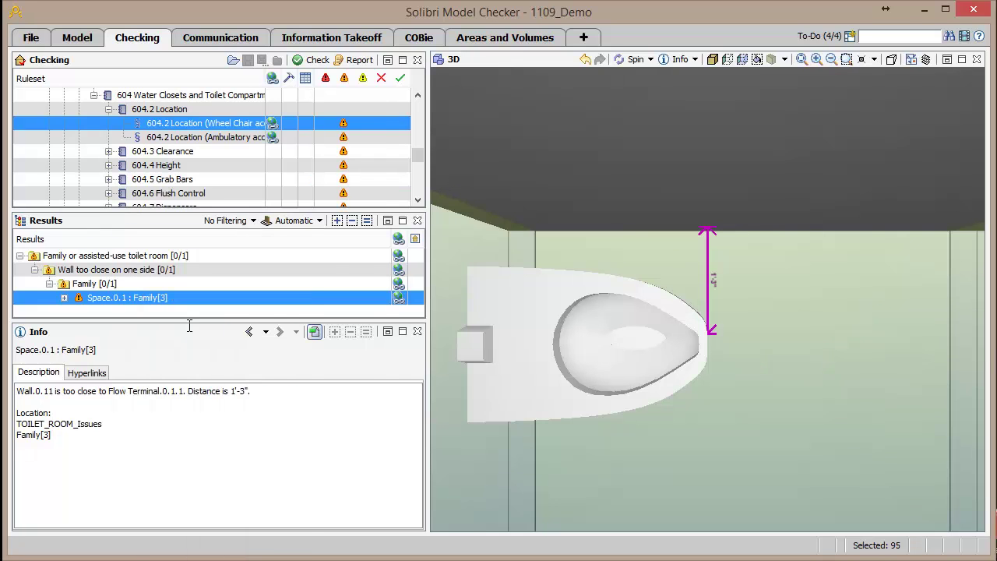
# Step: Fill the issue comment with the default 604.2 location text and save it
pyautogui.click(322, 267)
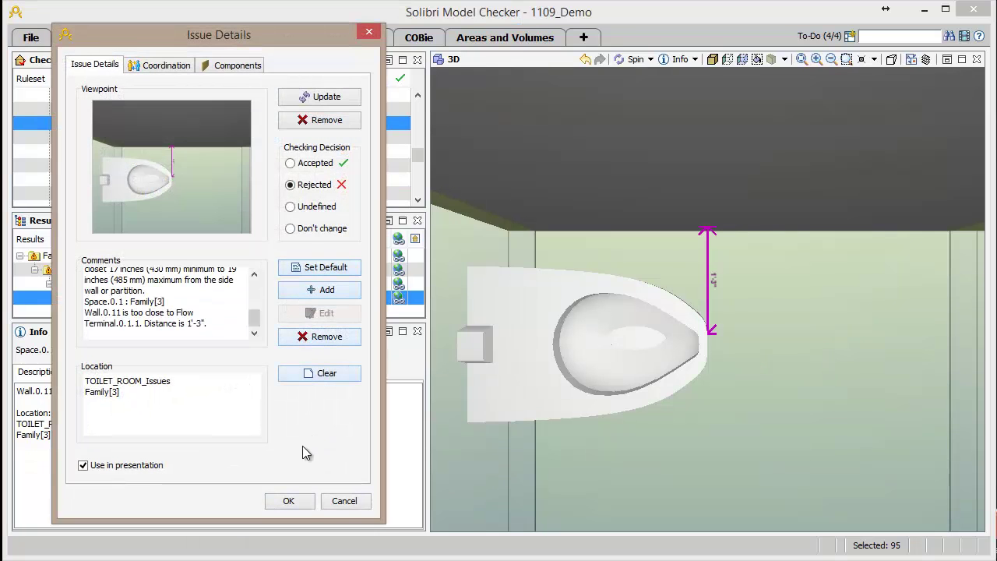
pyautogui.click(292, 501)
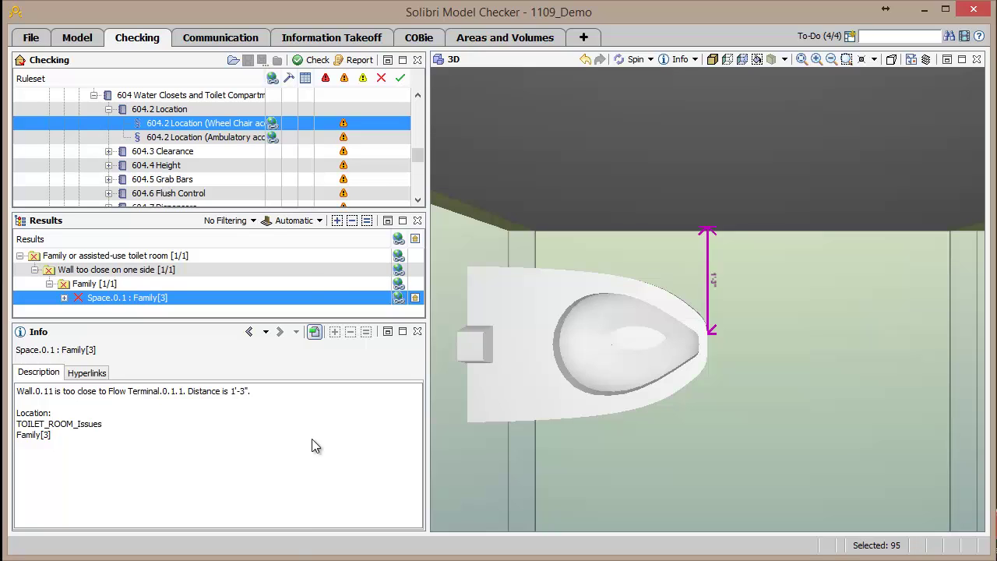
# Step: Create a new presentation named IBC 2009 from the ICC IBC 2009 checking results
pyautogui.click(220, 38)
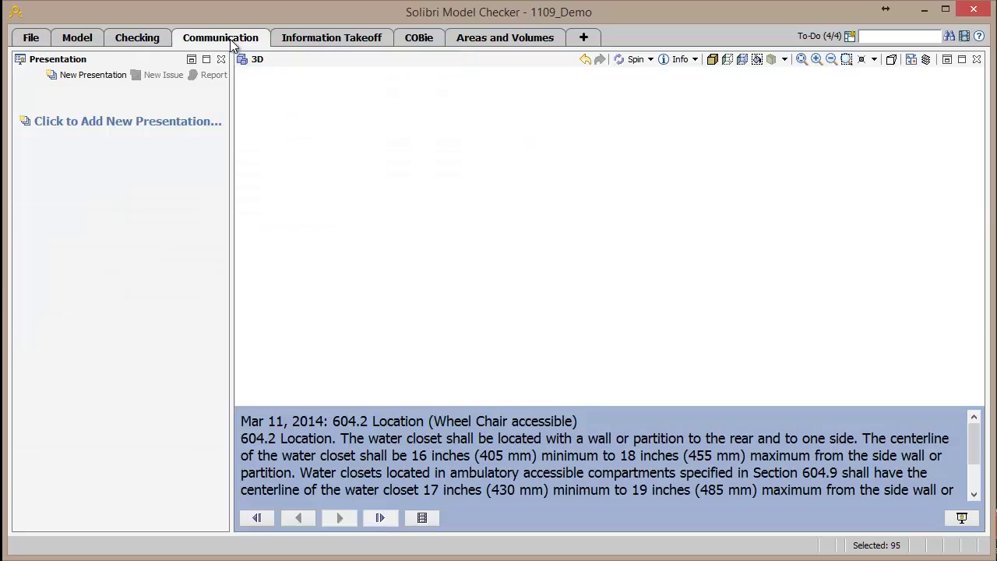
pyautogui.click(180, 121)
pyautogui.moveTo(173, 222); pyautogui.dragTo(93, 222)
pyautogui.press('BackSpace')
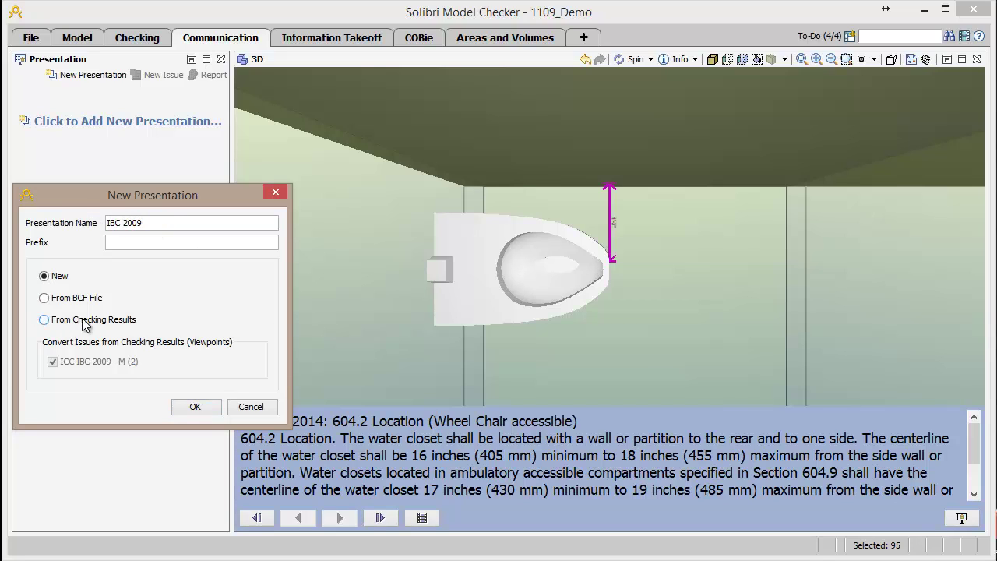
pyautogui.click(44, 320)
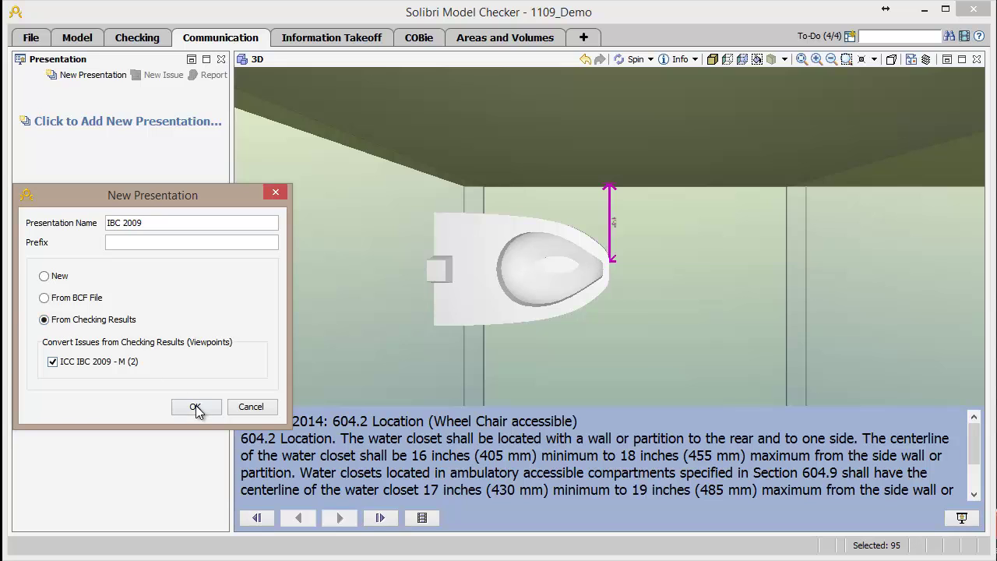
pyautogui.click(195, 407)
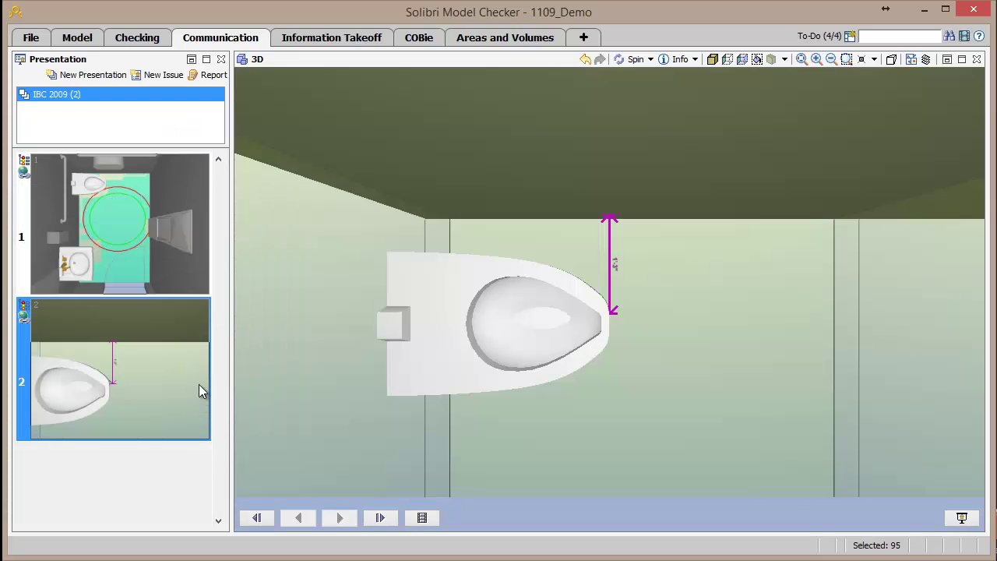
# Step: Review the turning-space and 604.2 Location slides, orbiting the room to an angled view
pyautogui.click(145, 265)
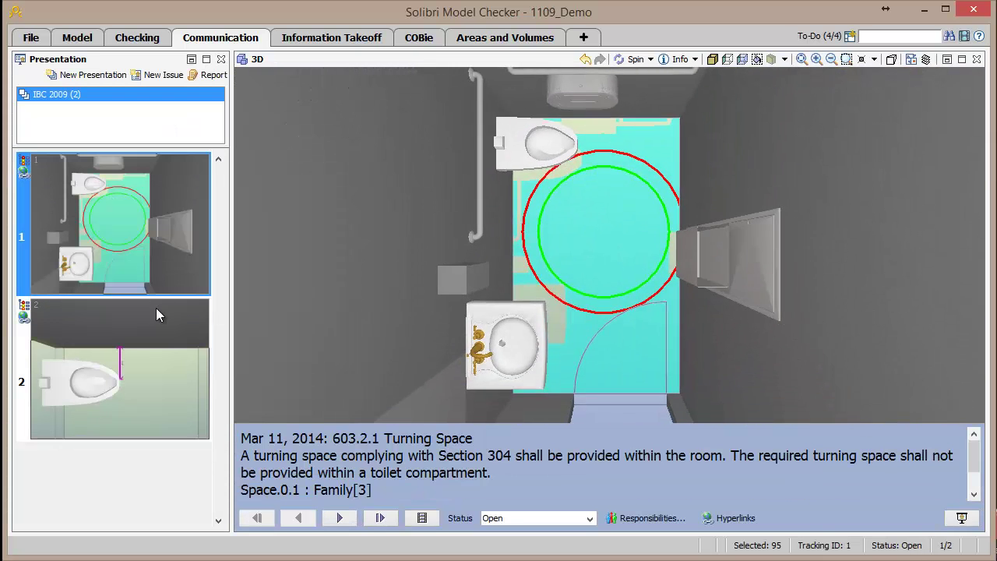
pyautogui.click(156, 347)
pyautogui.click(150, 247)
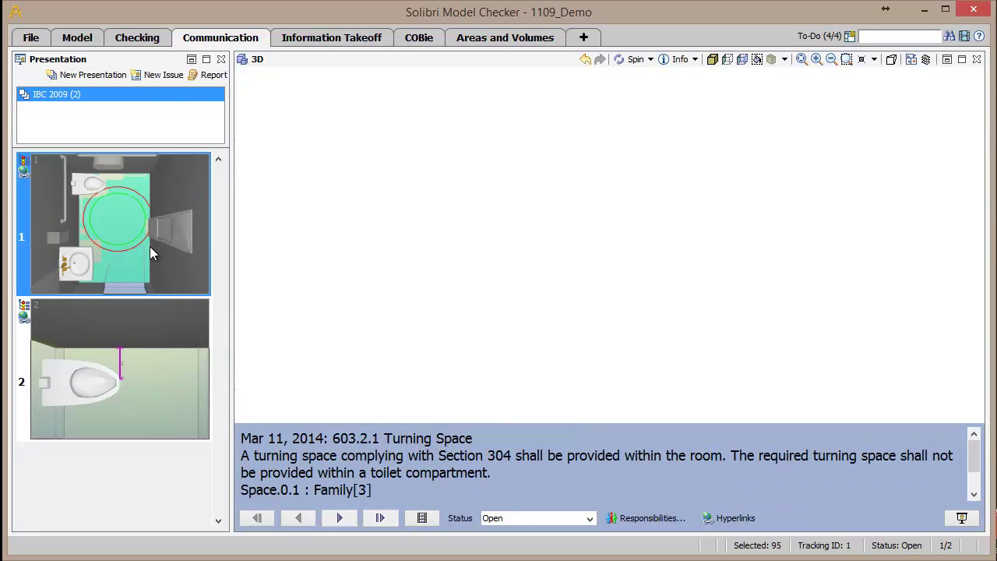
pyautogui.moveTo(571, 278); pyautogui.dragTo(243, 211)
pyautogui.click(117, 376)
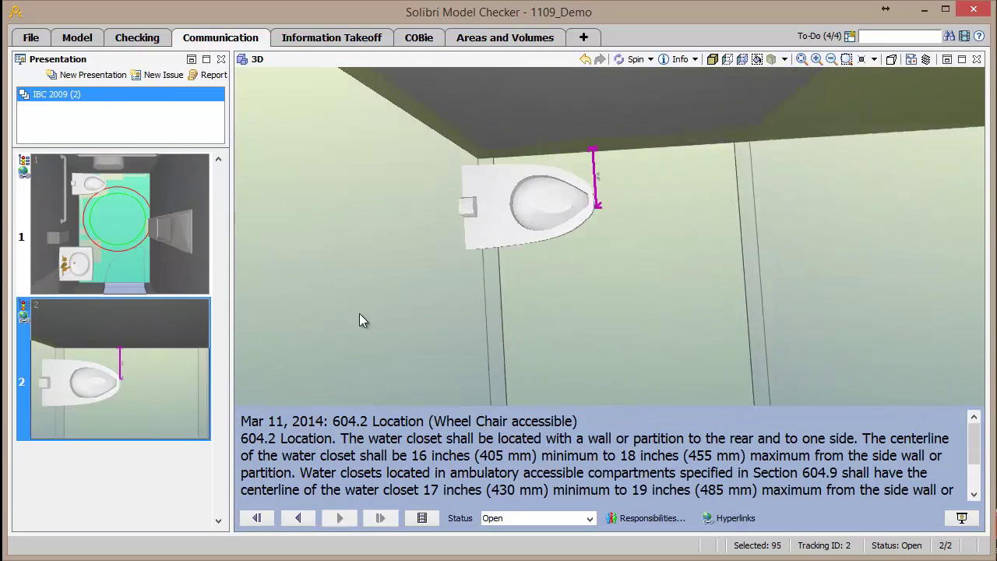
pyautogui.click(156, 190)
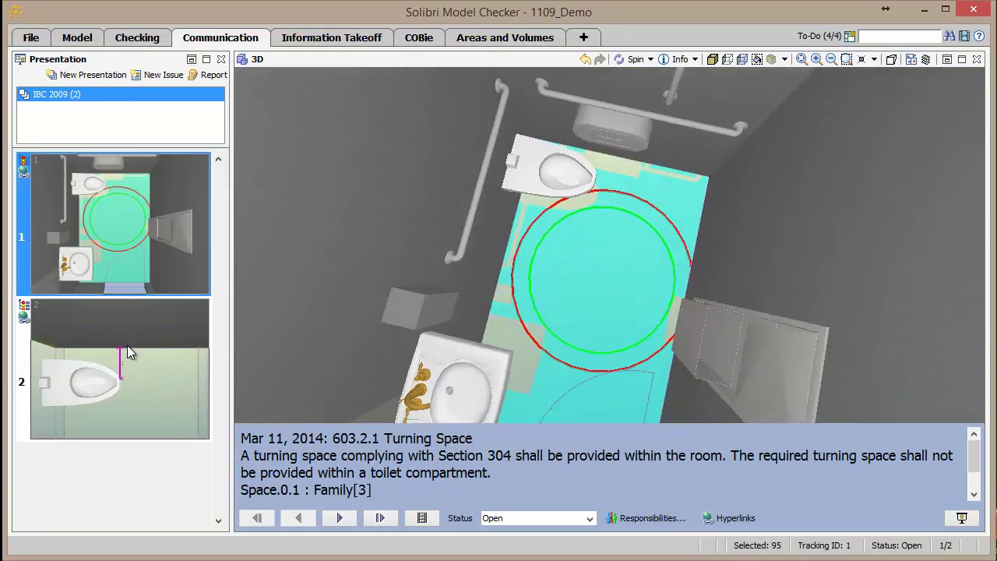
pyautogui.click(127, 345)
# Step: Reframe the view on the toilet and save it as slide 2's viewpoint
pyautogui.moveTo(646, 296); pyautogui.dragTo(637, 232)
pyautogui.scroll(-3, 637, 232)
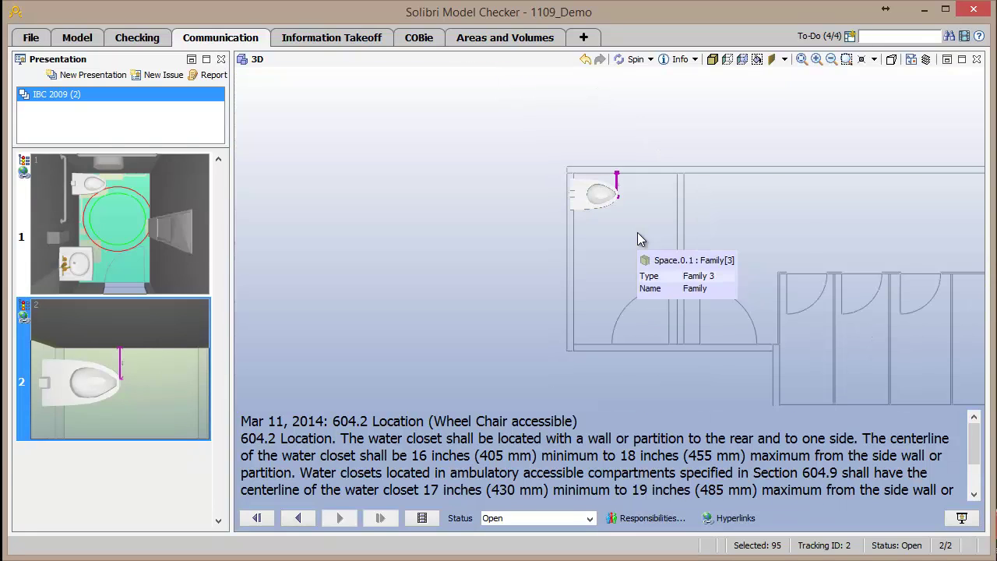
pyautogui.scroll(2, 628, 212)
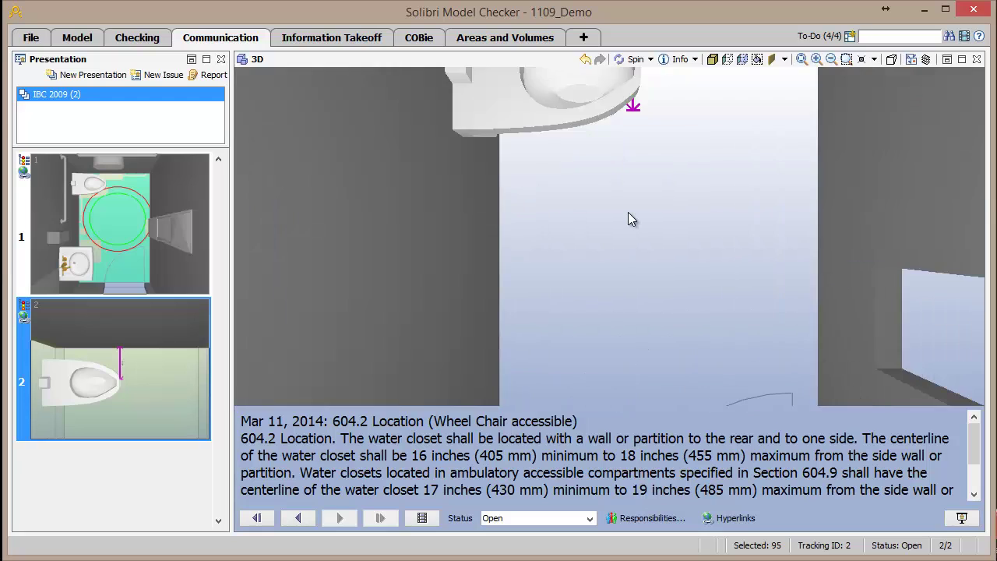
pyautogui.scroll(1, 628, 213)
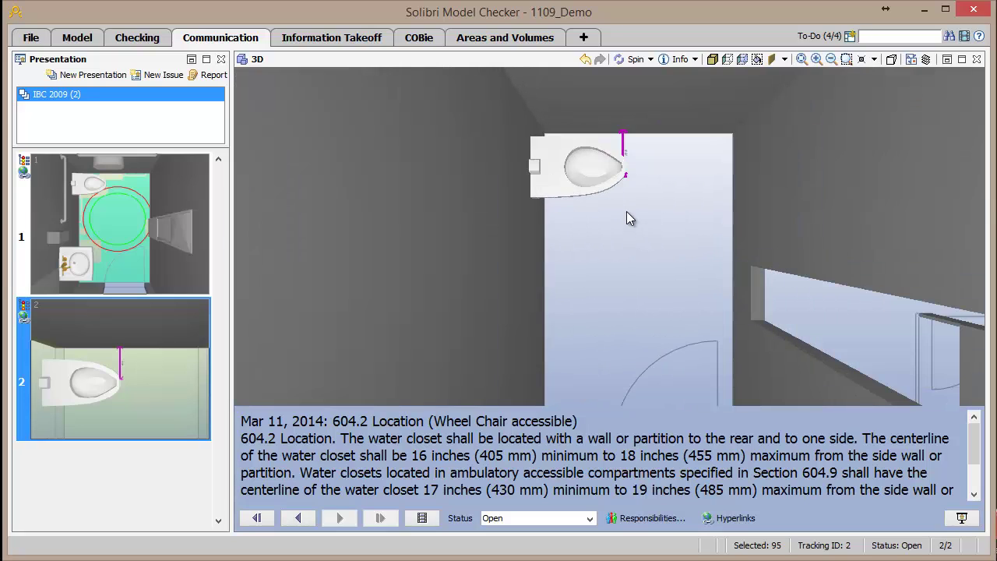
pyautogui.rightClick(177, 338)
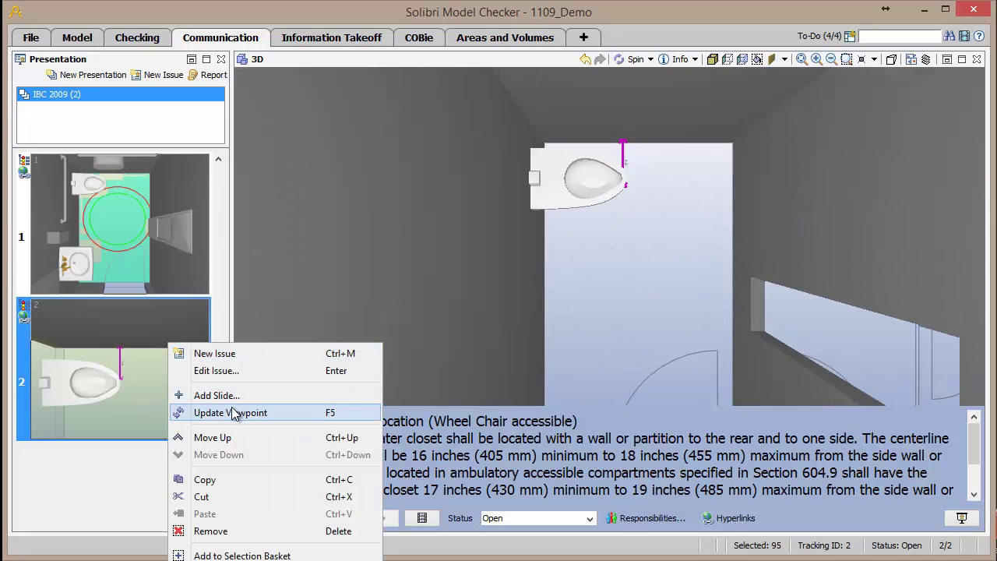
pyautogui.click(234, 409)
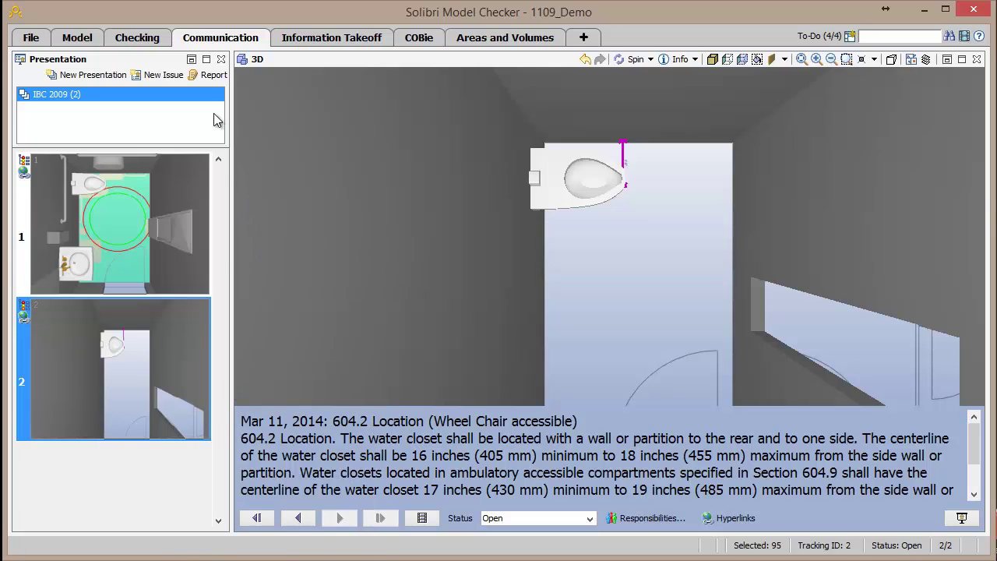
# Step: Export the presentation as an Excel coordination report saved as IBC 2009.xls
pyautogui.click(209, 75)
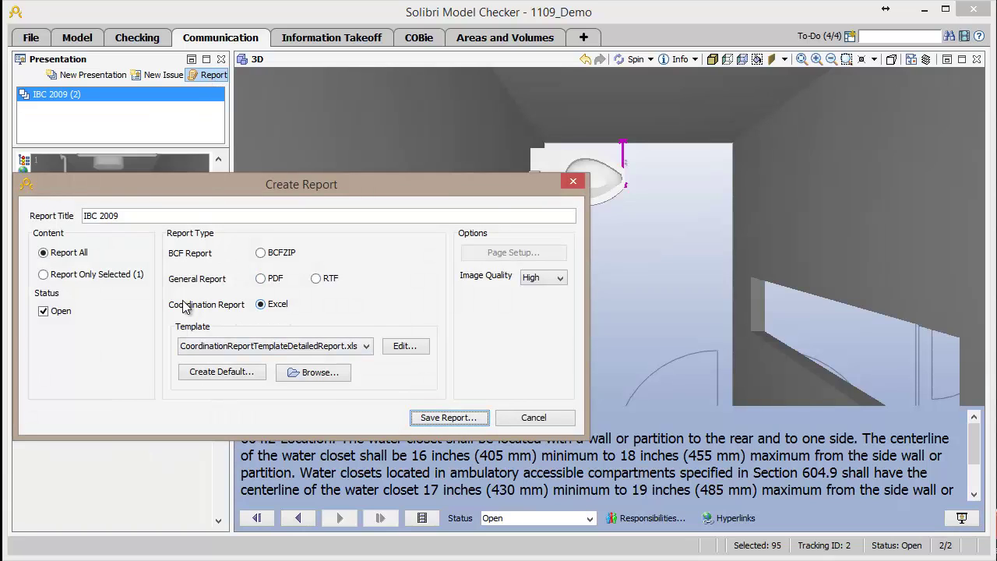
pyautogui.click(450, 418)
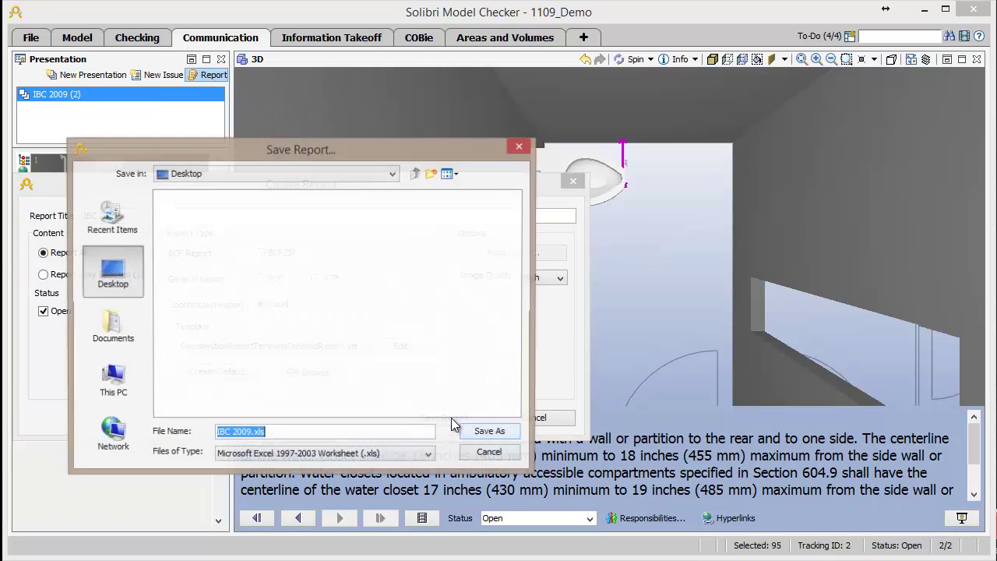
pyautogui.click(489, 429)
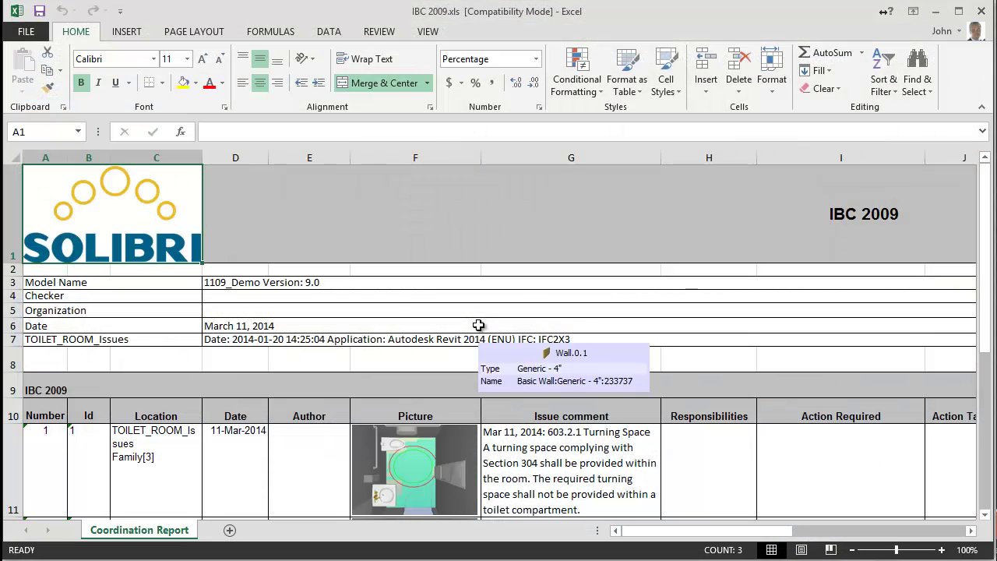
# Step: Follow the 604.2 Location hyperlink in cell L12 of the Hyperlink 1 column
pyautogui.scroll(-2, 665, 389)
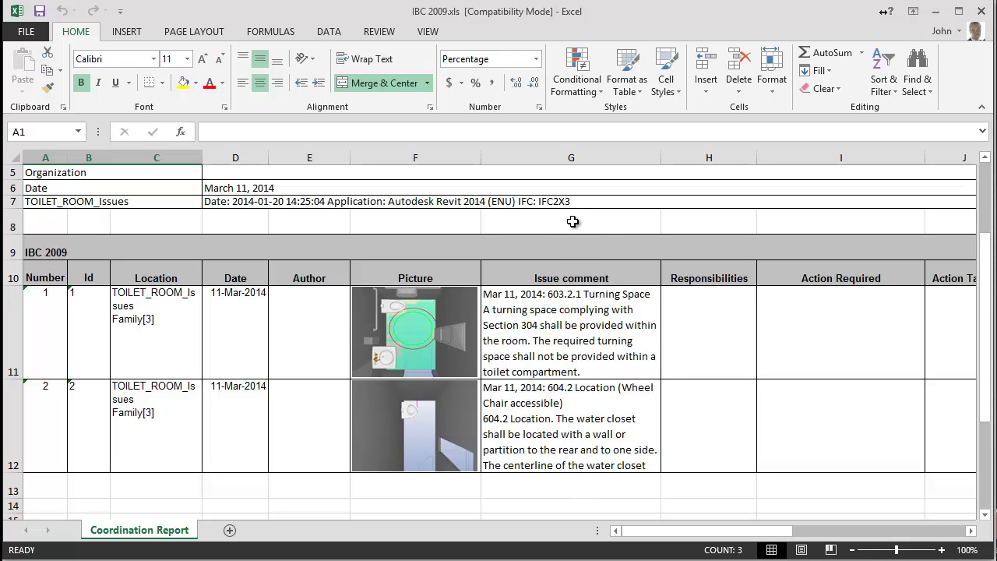
pyautogui.moveTo(709, 533); pyautogui.dragTo(888, 514)
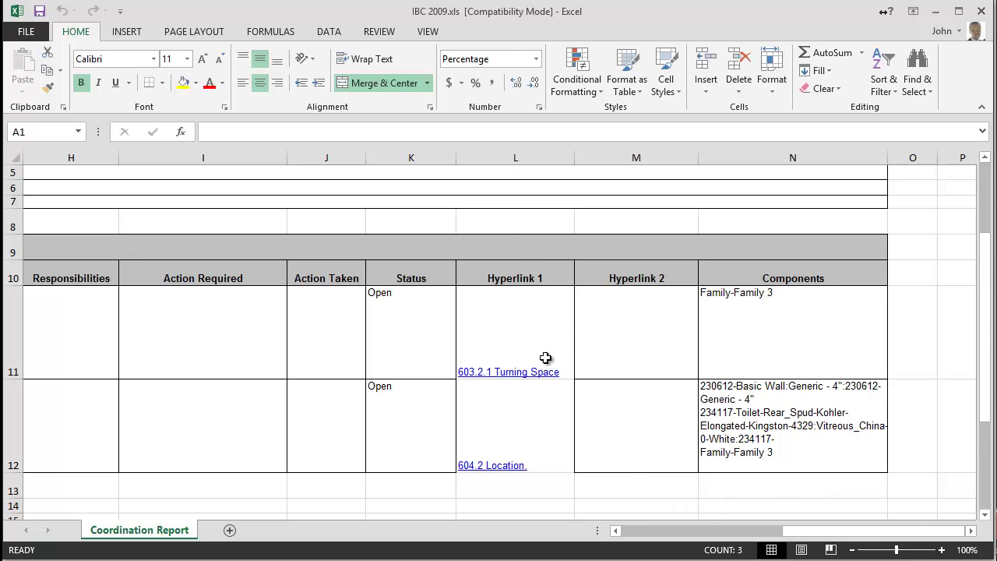
pyautogui.click(513, 463)
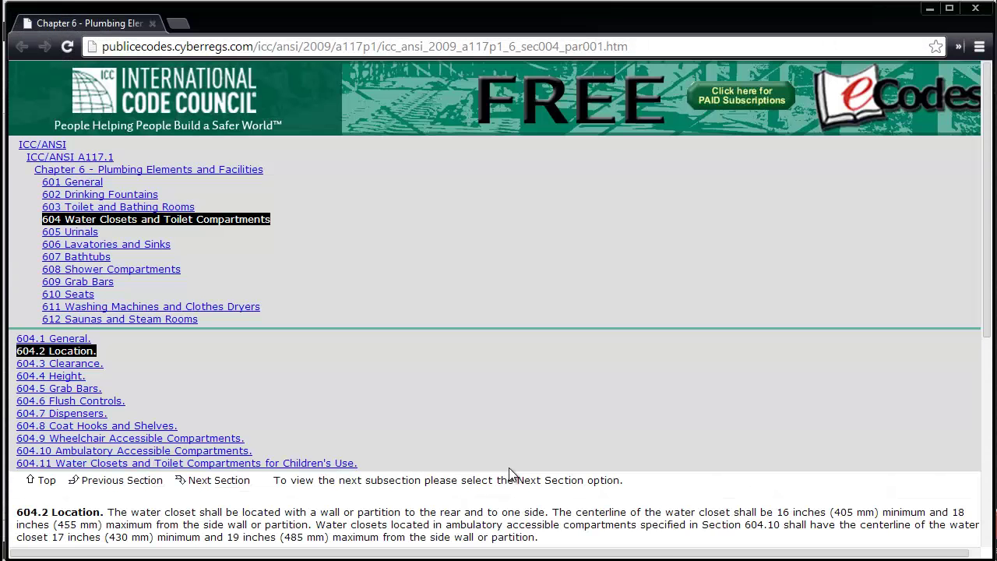
# Step: Scroll down to the Fig. 604.2 water closet diagrams, then close the browser
pyautogui.scroll(-3, 975, 329)
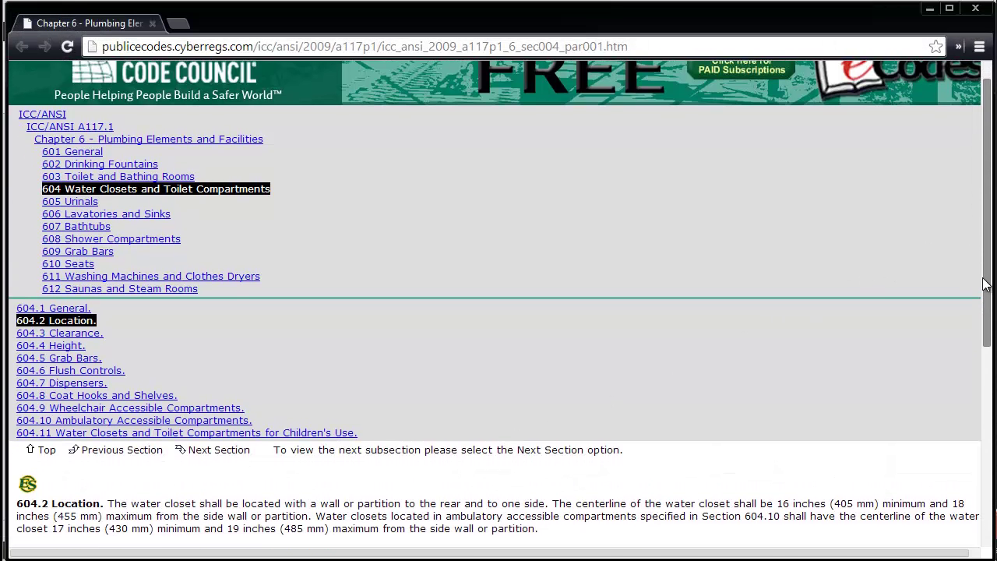
pyautogui.scroll(-8, 978, 334)
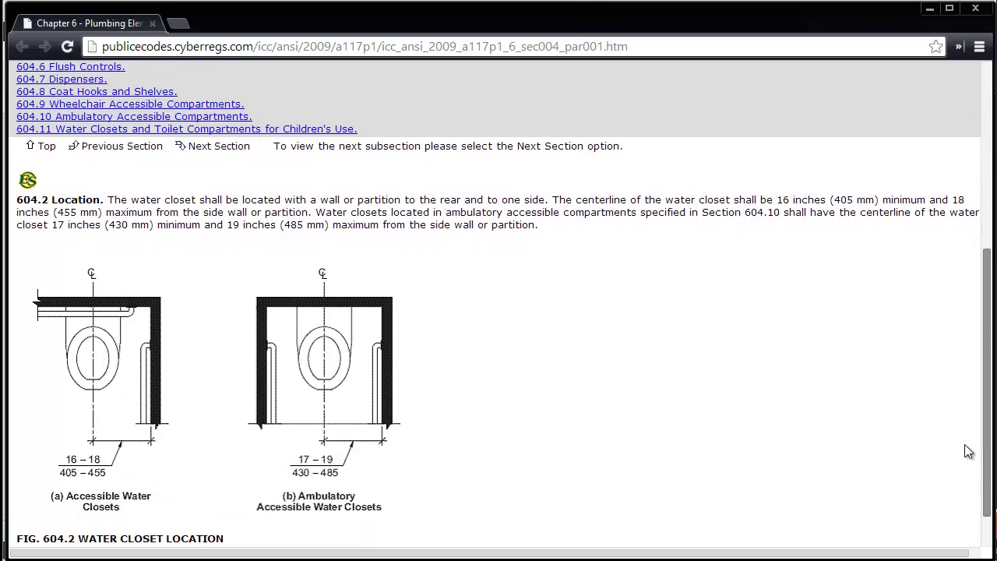
pyautogui.click(977, 10)
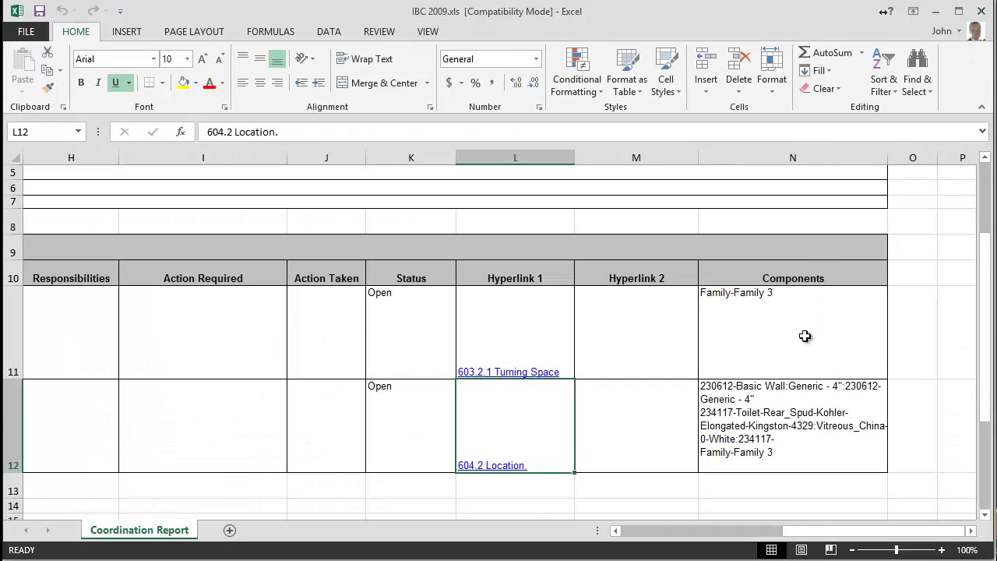